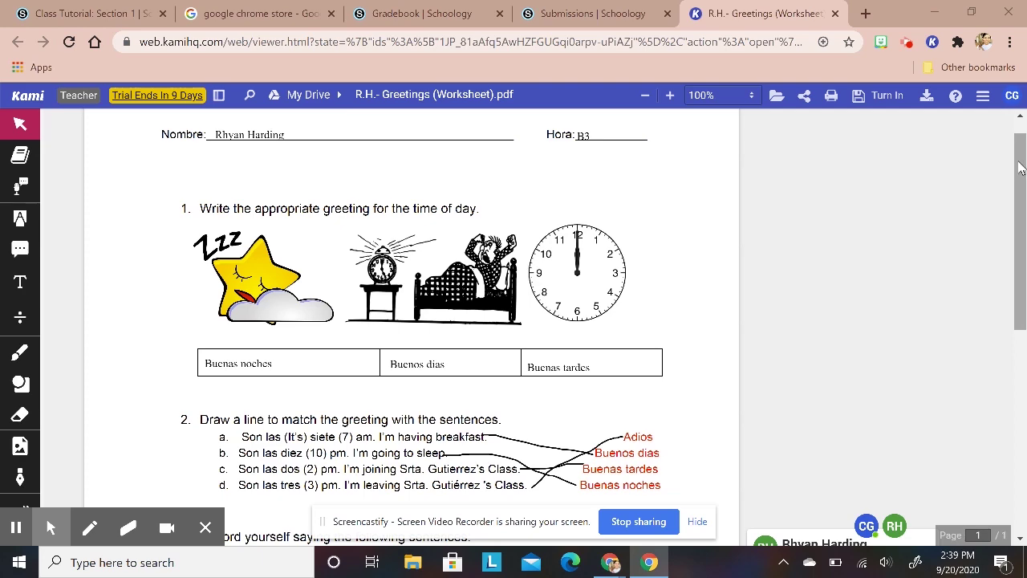
Step: Review the student's written greetings and matching-line answers in the R.H.- Greetings (Worksheet) PDF
drag(1020, 167, 1018, 195)
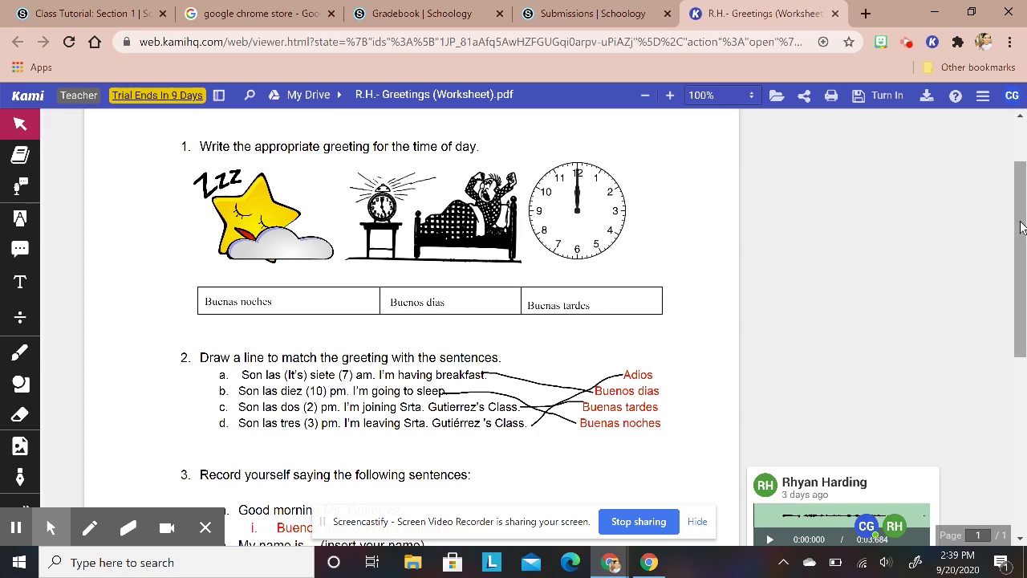
drag(1022, 231, 1015, 156)
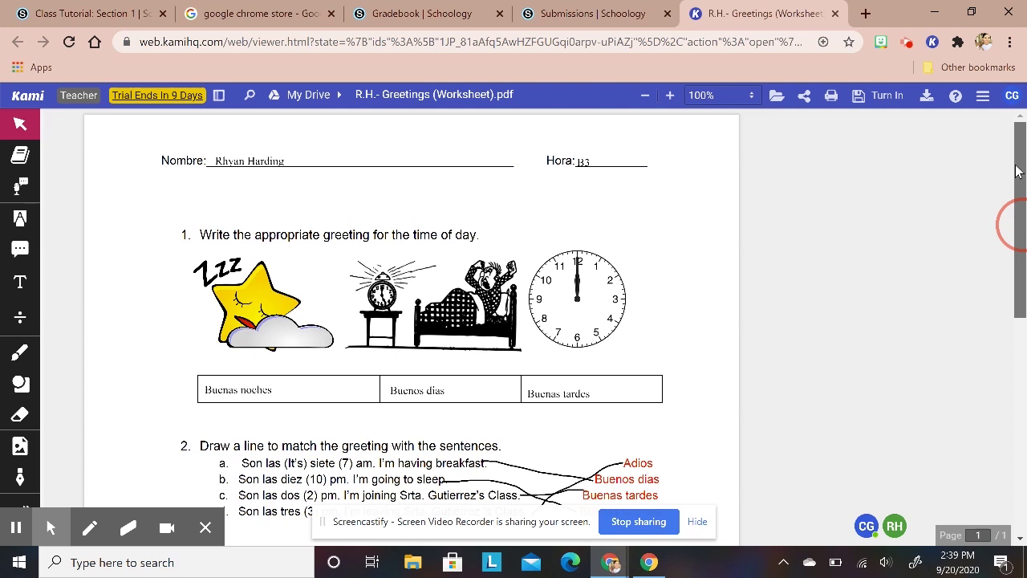
click(1020, 177)
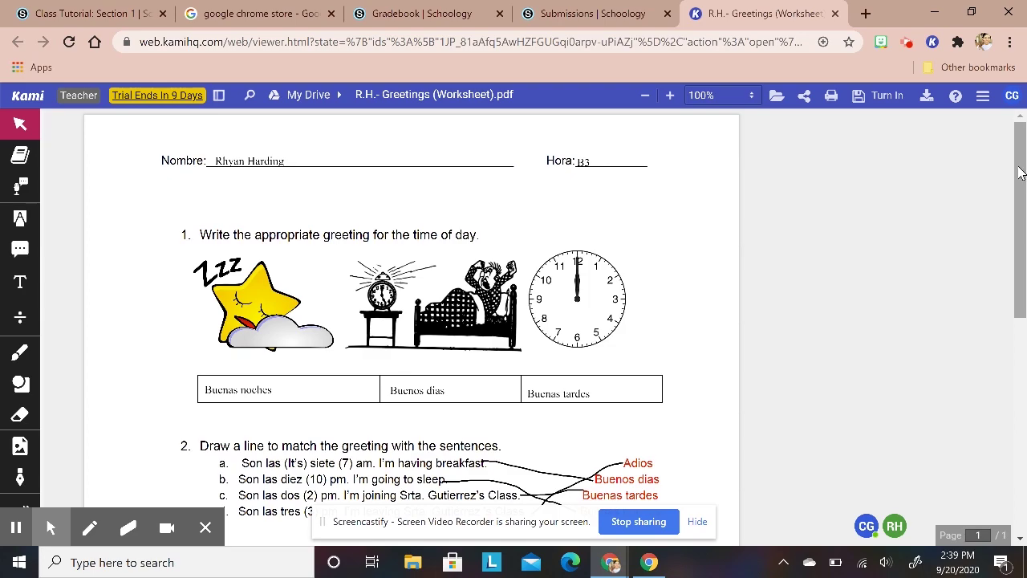
drag(1021, 170, 1013, 144)
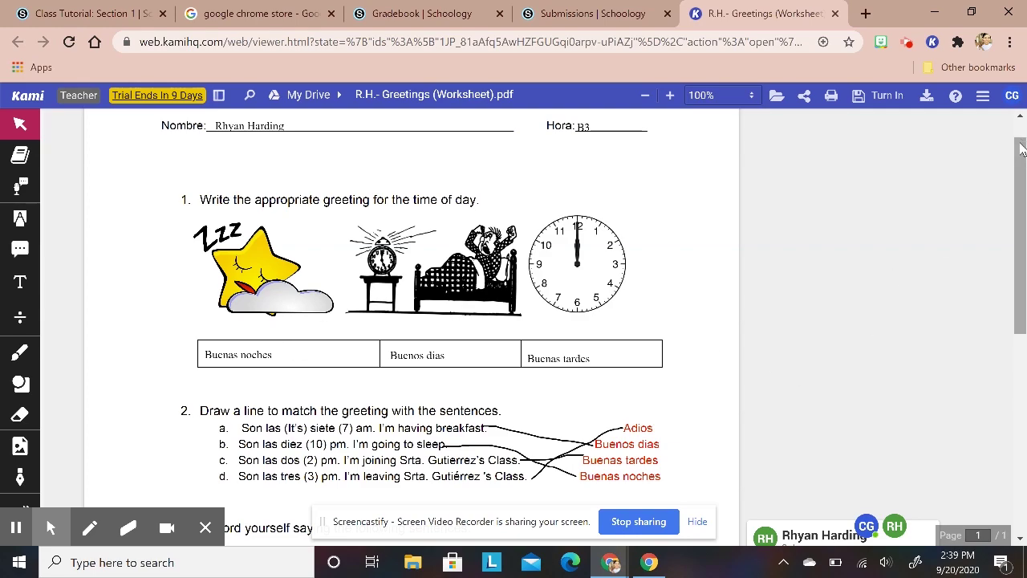
mouse_move(1020, 157)
mouse_down()
mouse_move(1009, 318)
mouse_move(1008, 170)
mouse_up()
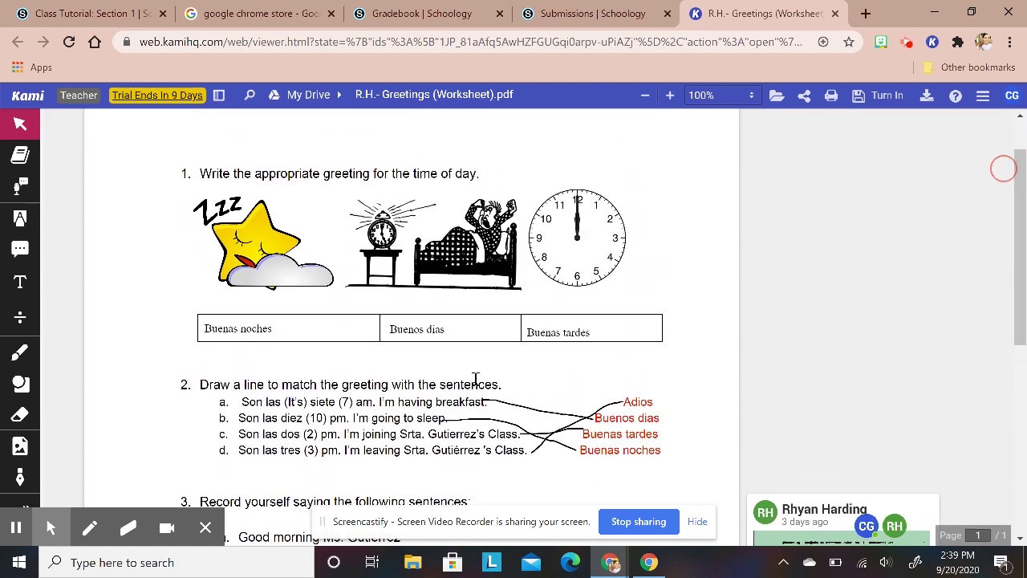
scroll(486, 363, down, 1)
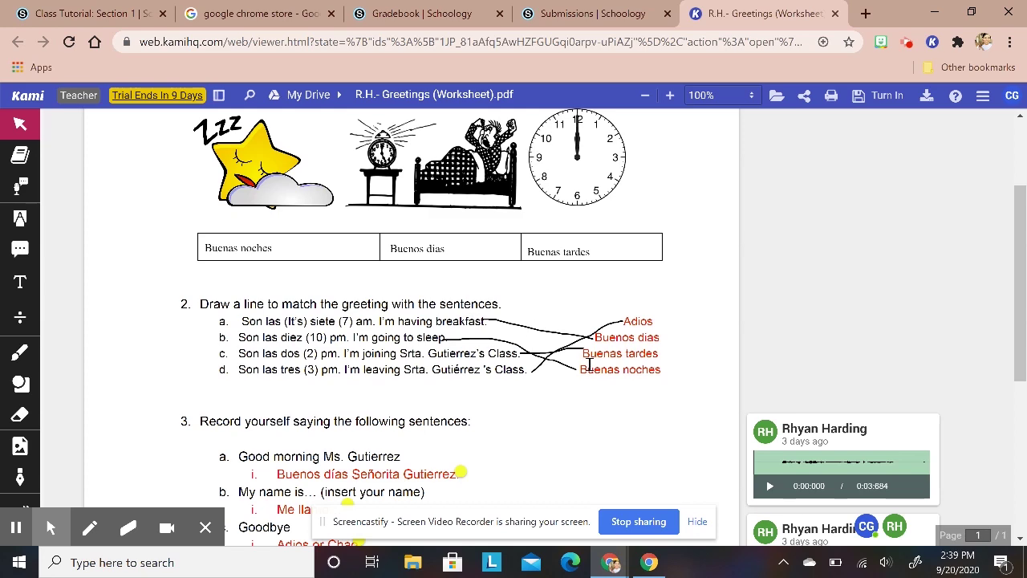
Step: Play the student's first voice recording for question 3, pause it, and return to the worksheet's written answers
scroll(589, 364, down, 2)
click(771, 329)
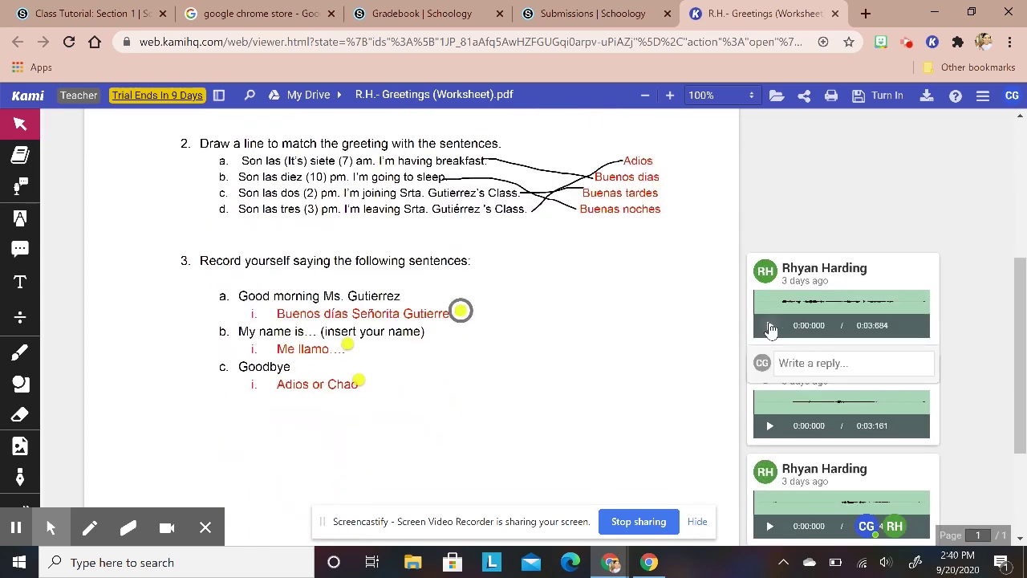
click(770, 328)
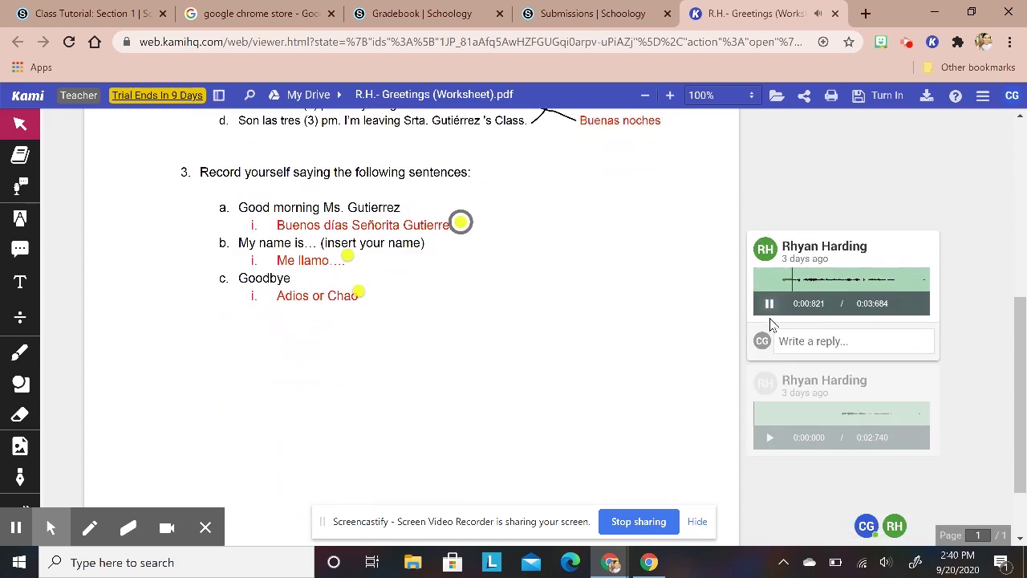
click(769, 306)
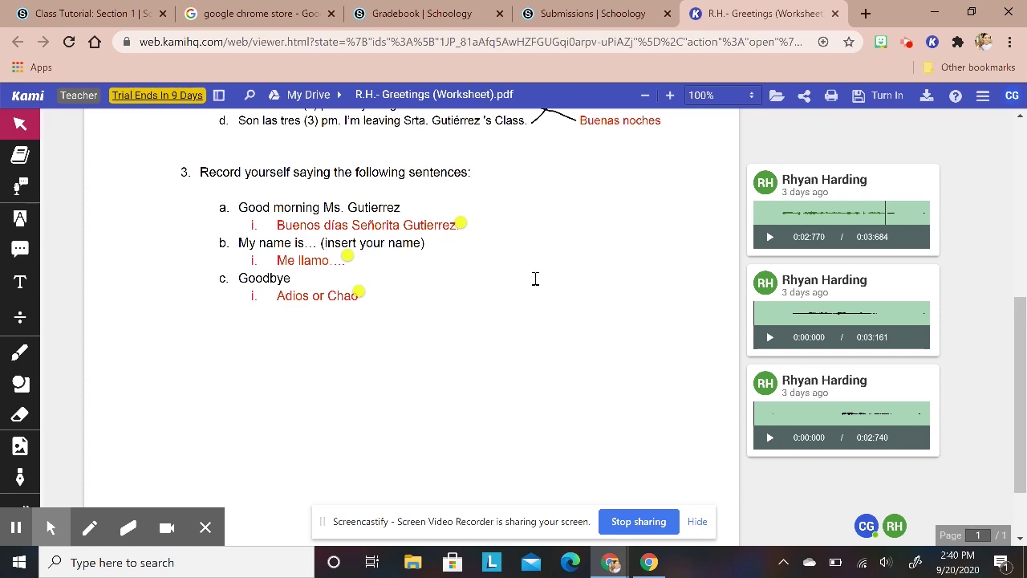
scroll(532, 278, up, 4)
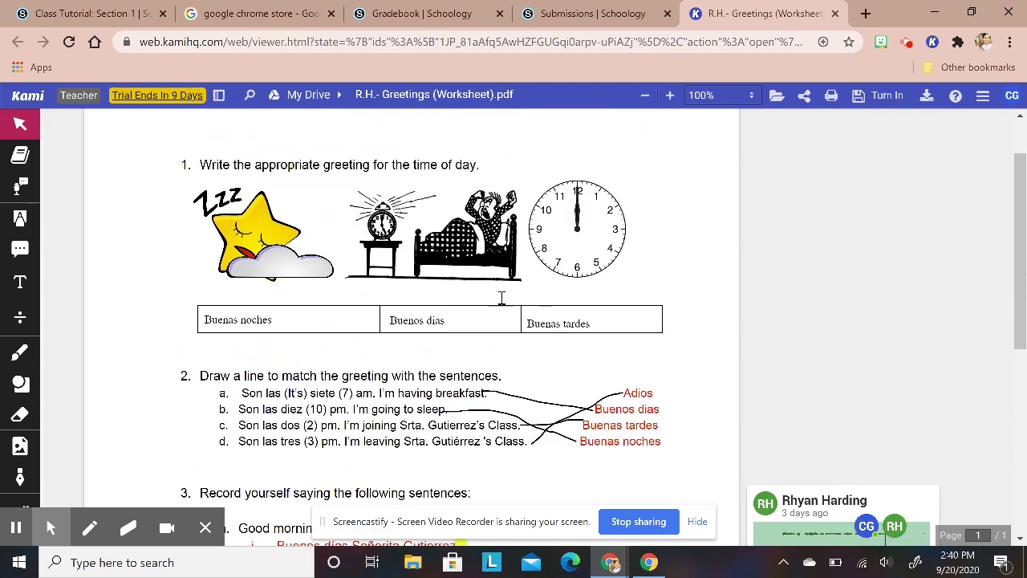
Step: Switch to the Google results, open the Chrome Web Store, and search it for Kami
click(241, 12)
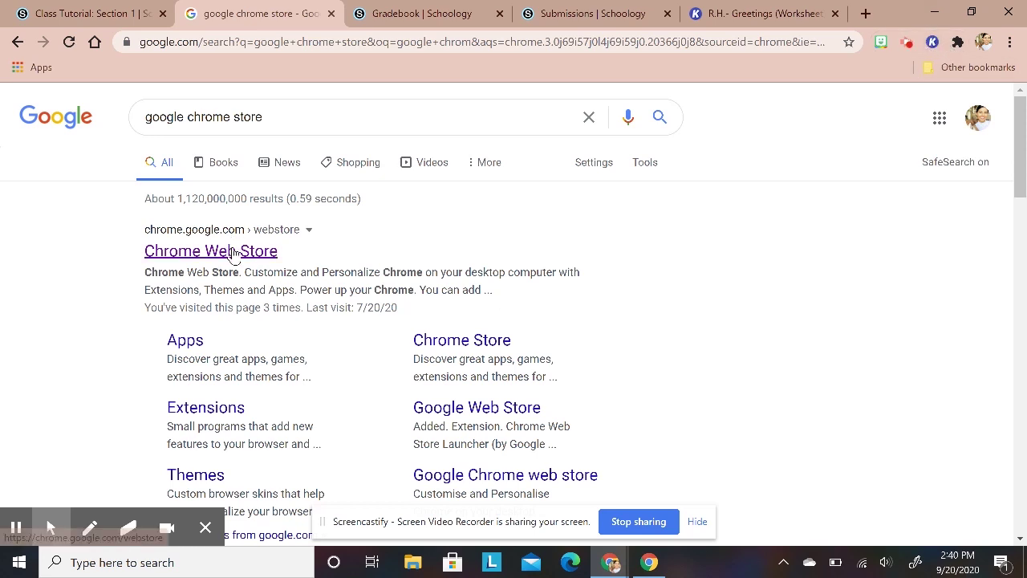
click(232, 252)
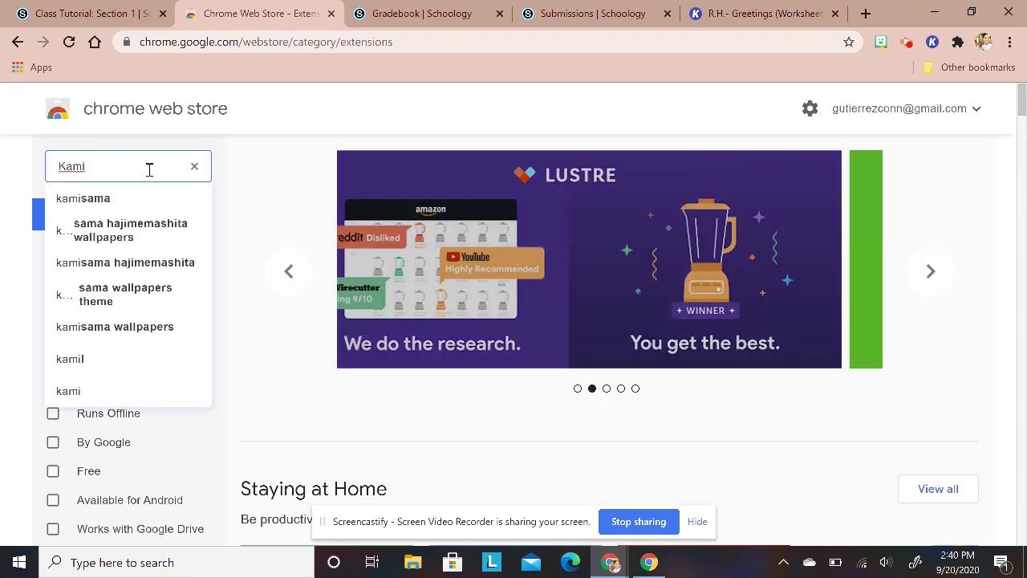
key(Return)
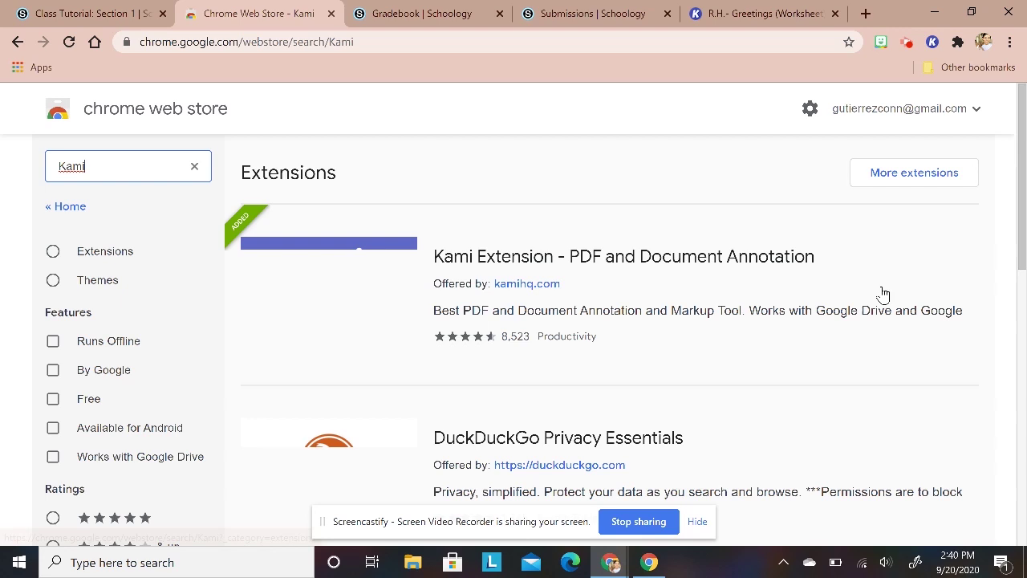
scroll(887, 296, down, 1)
scroll(889, 299, up, 1)
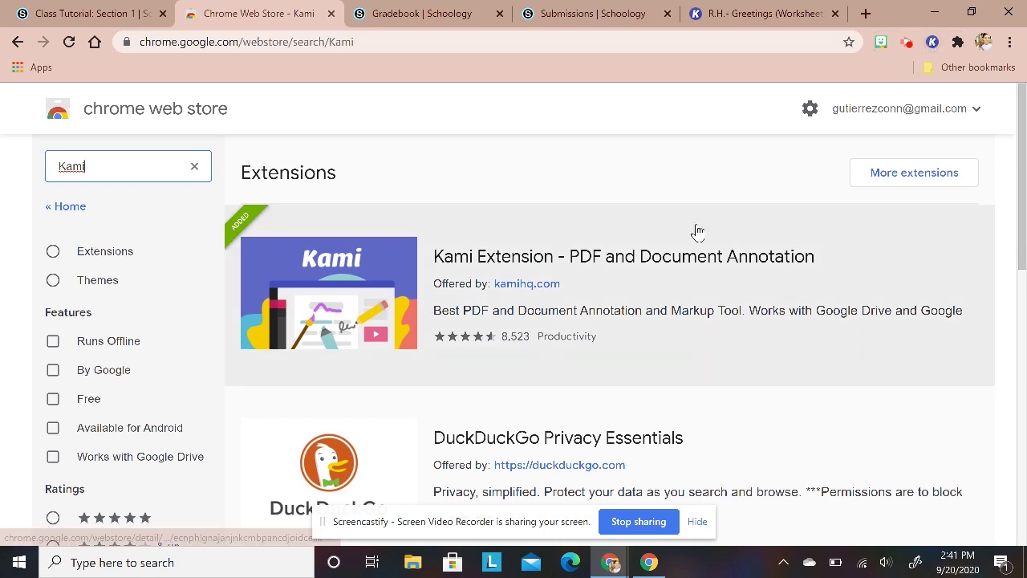
Step: Switch to Schoology's Class Tutorial: Section 1 course and start a new assignment named Greetings
click(108, 15)
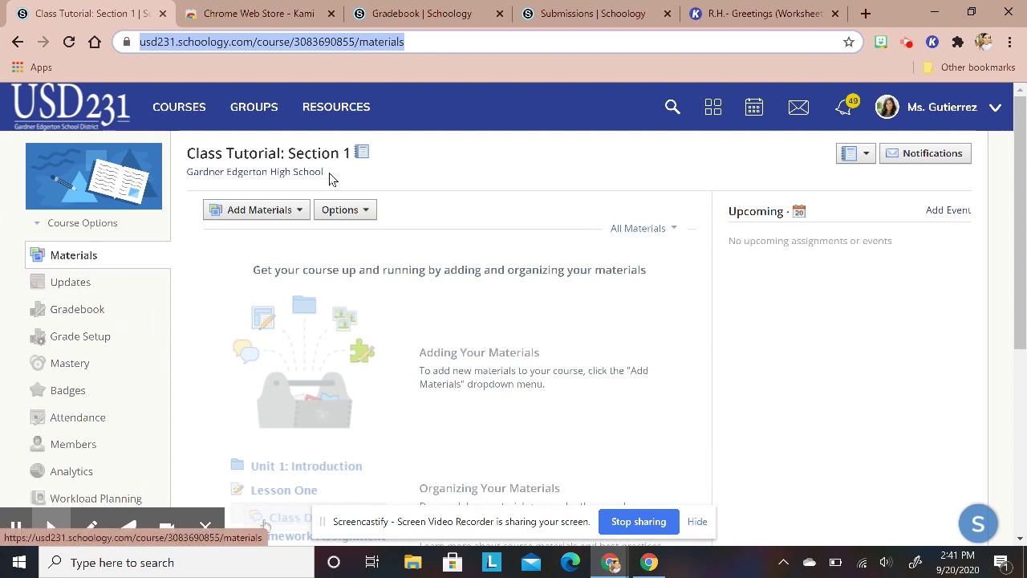
click(269, 214)
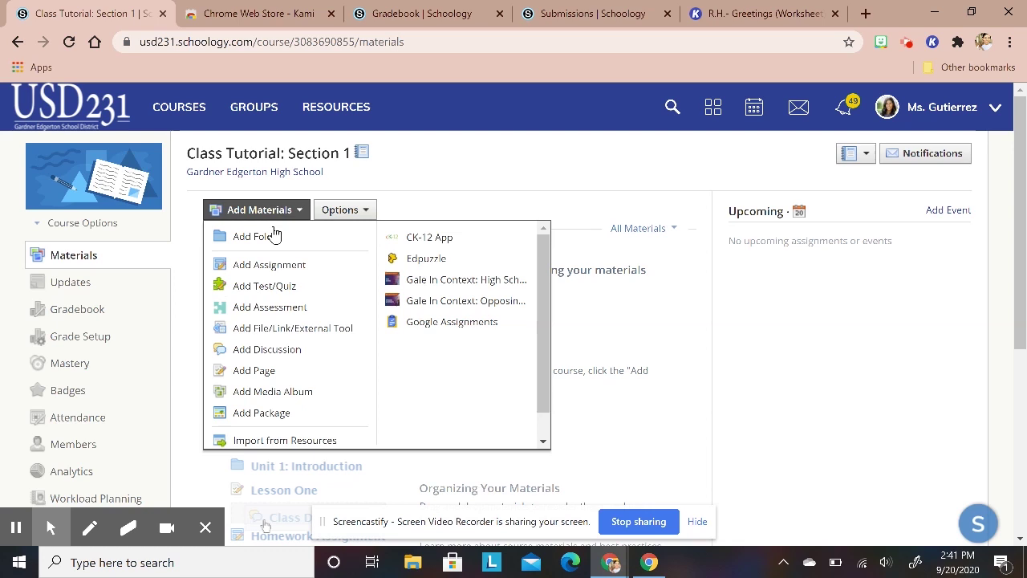
click(281, 269)
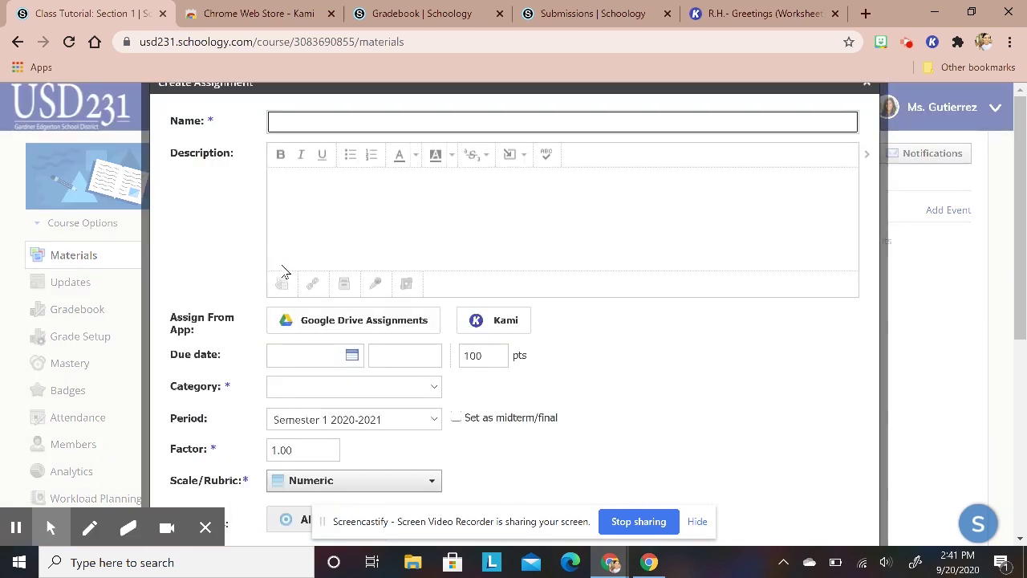
mouse_move(500, 328)
click(347, 123)
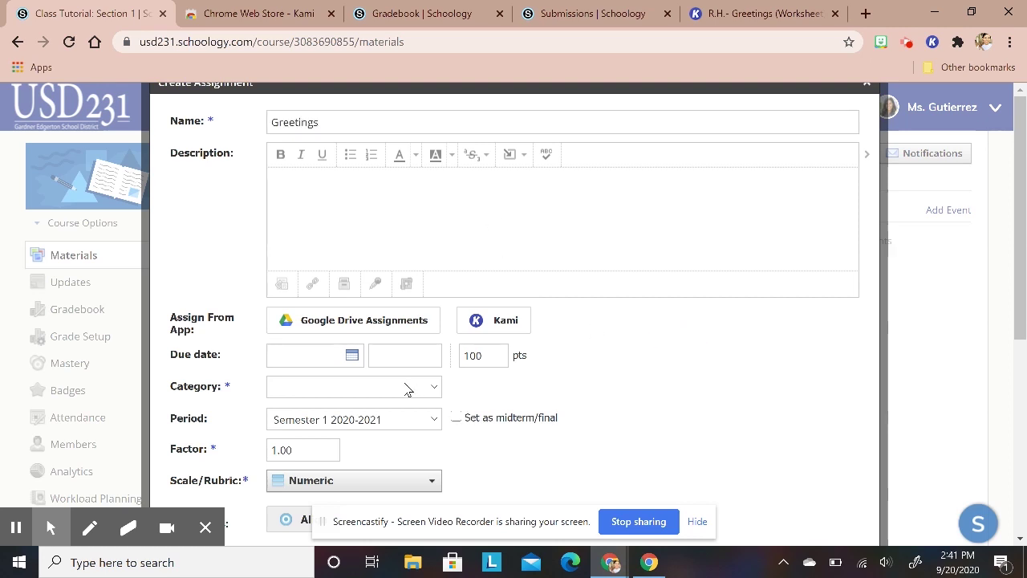
Step: Set the assignment's due date to 9/21/20 and its category to (Ungraded)
click(351, 356)
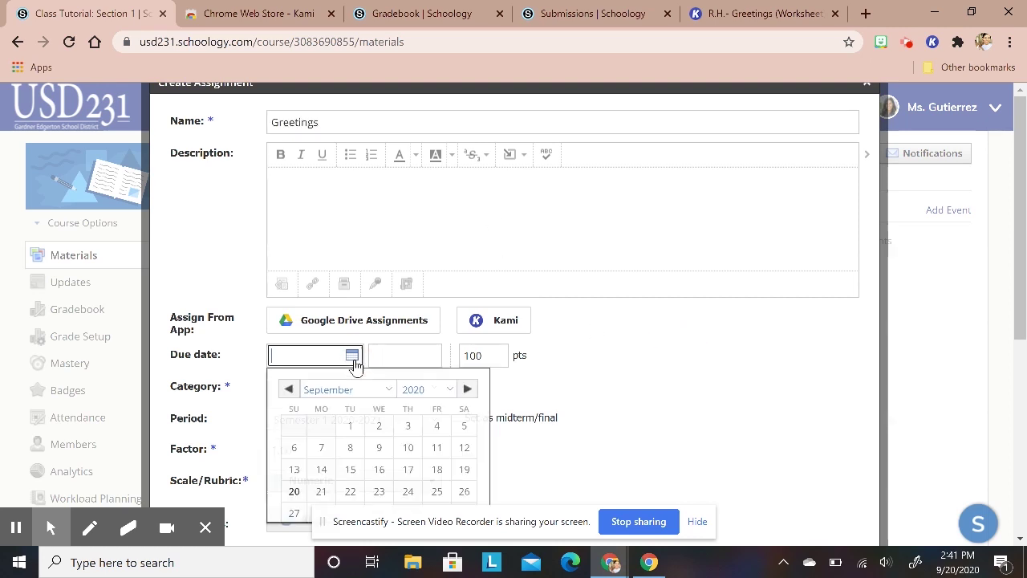
click(324, 493)
click(433, 387)
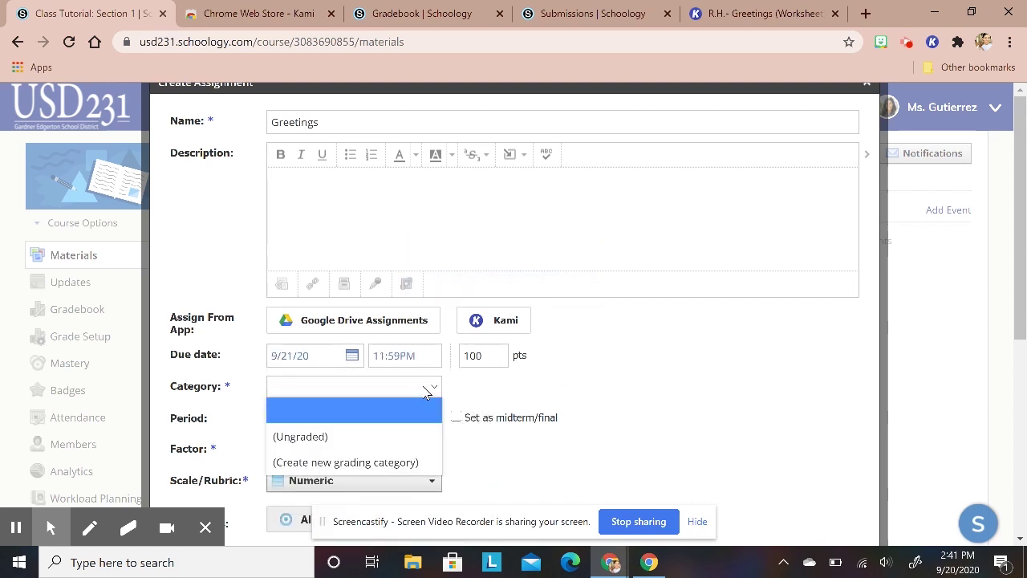
click(336, 443)
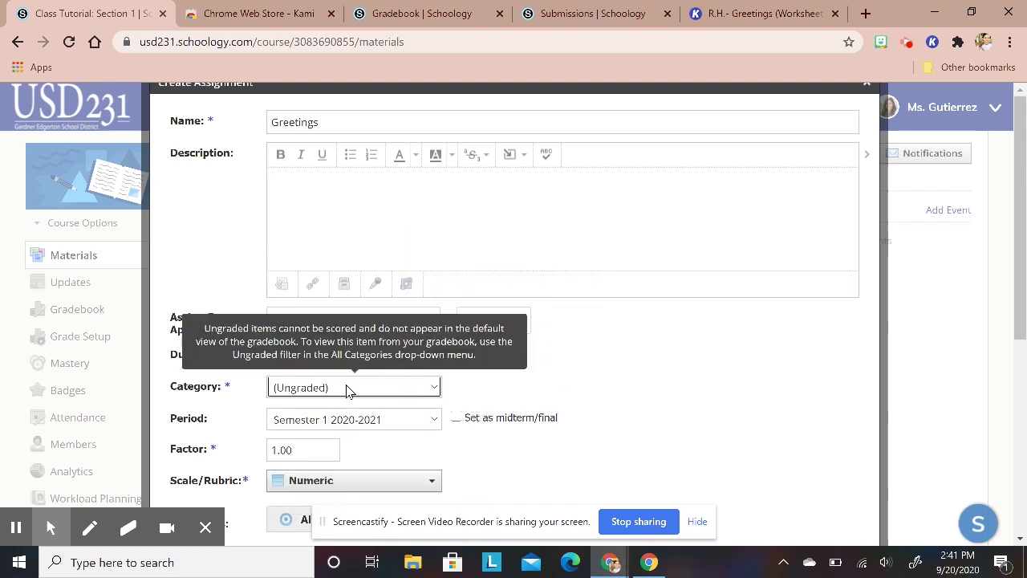
click(710, 364)
scroll(481, 408, down, 1)
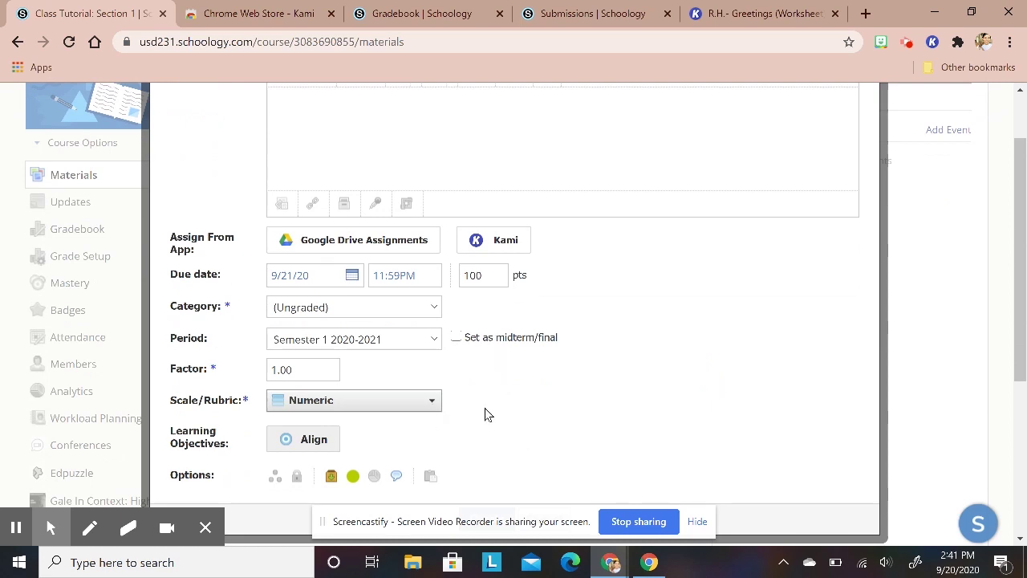
scroll(488, 414, up, 1)
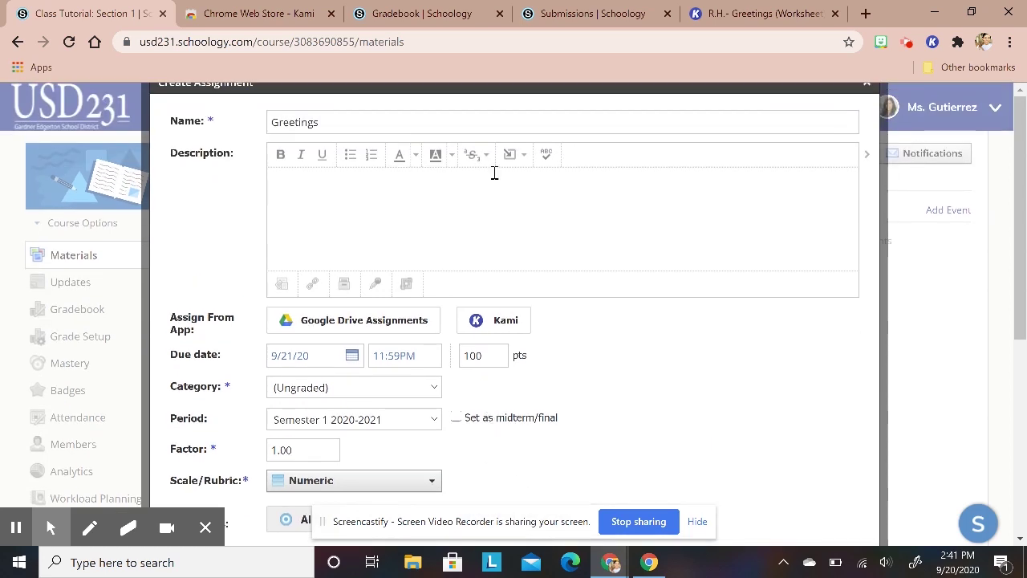
Step: Attach the Greetings (Worksheet) document from My Drive through Kami and create the assignment
click(506, 323)
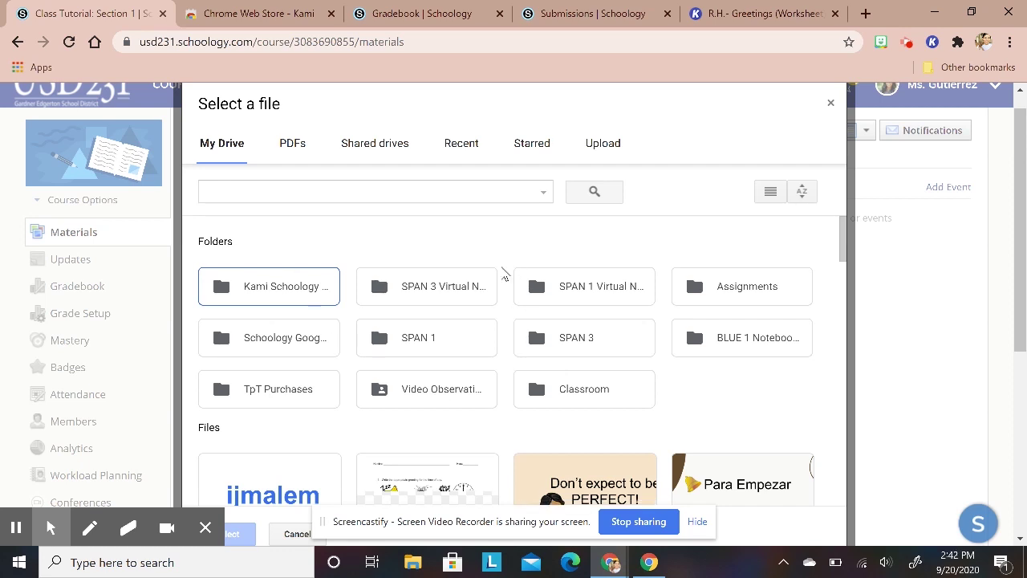
scroll(536, 297, down, 3)
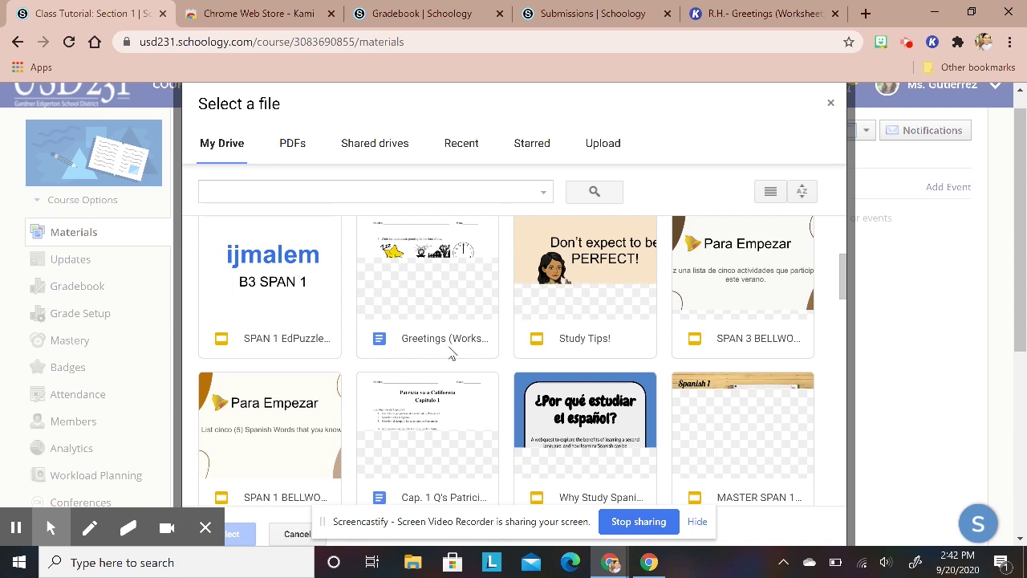
click(433, 261)
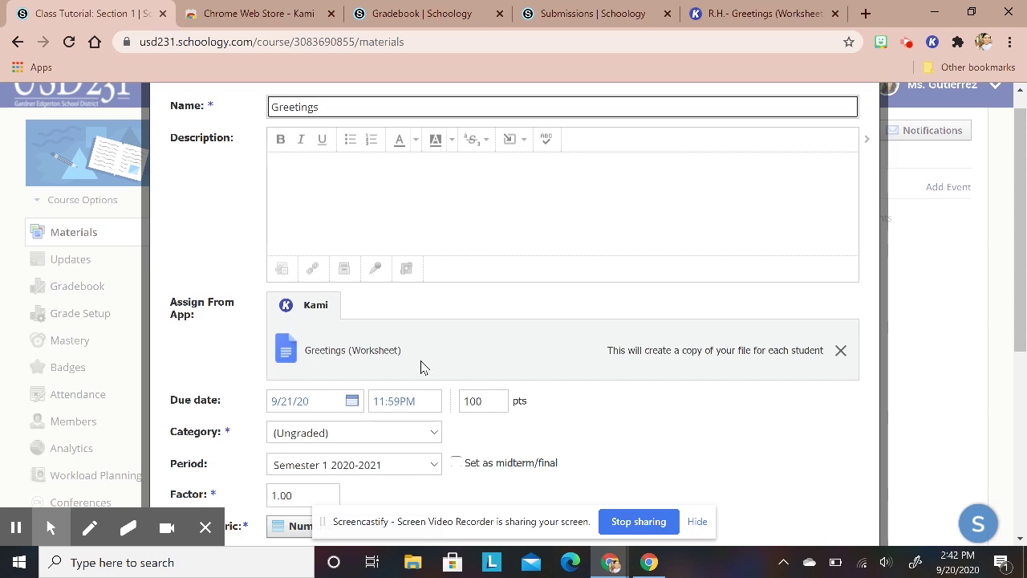
scroll(634, 347, down, 4)
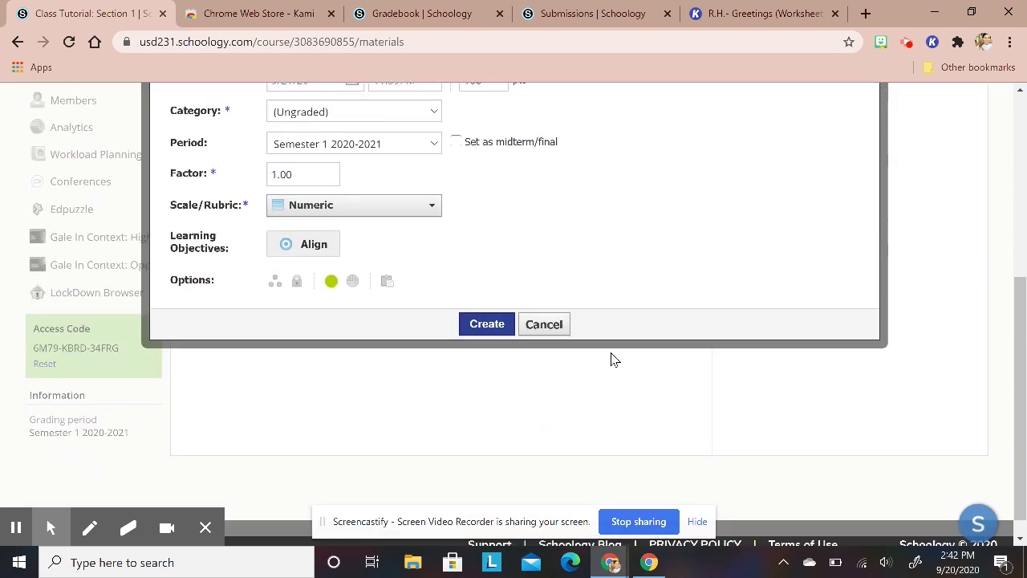
click(487, 323)
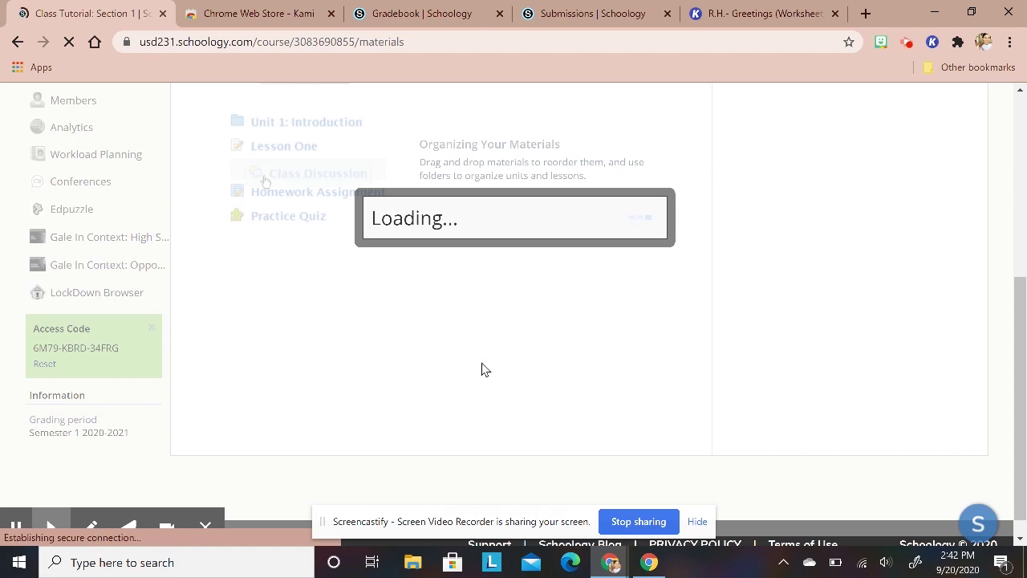
Step: Open the new Greetings assignment from the course materials and launch its worksheet with Kami
scroll(270, 232, down, 4)
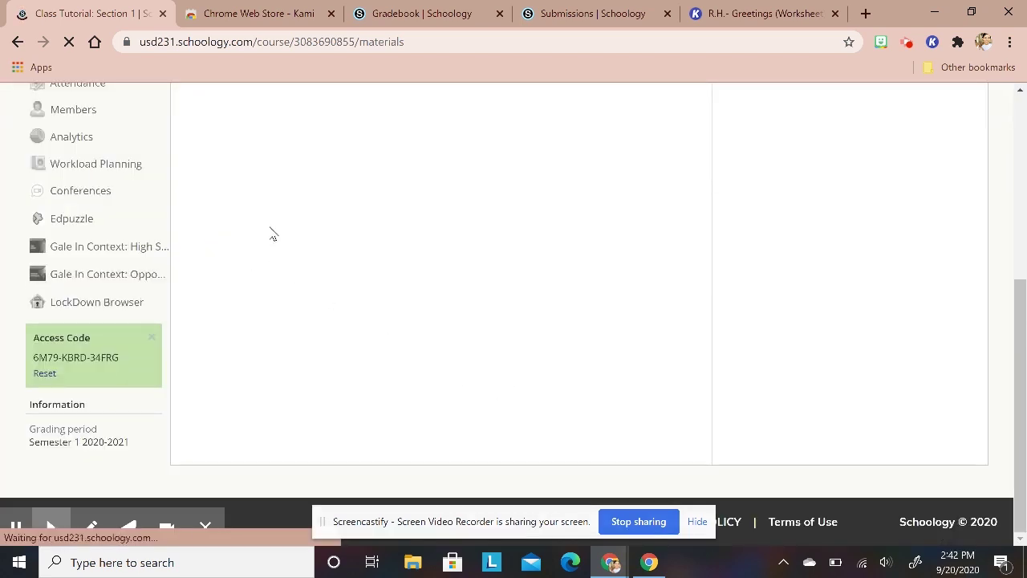
scroll(294, 278, up, 4)
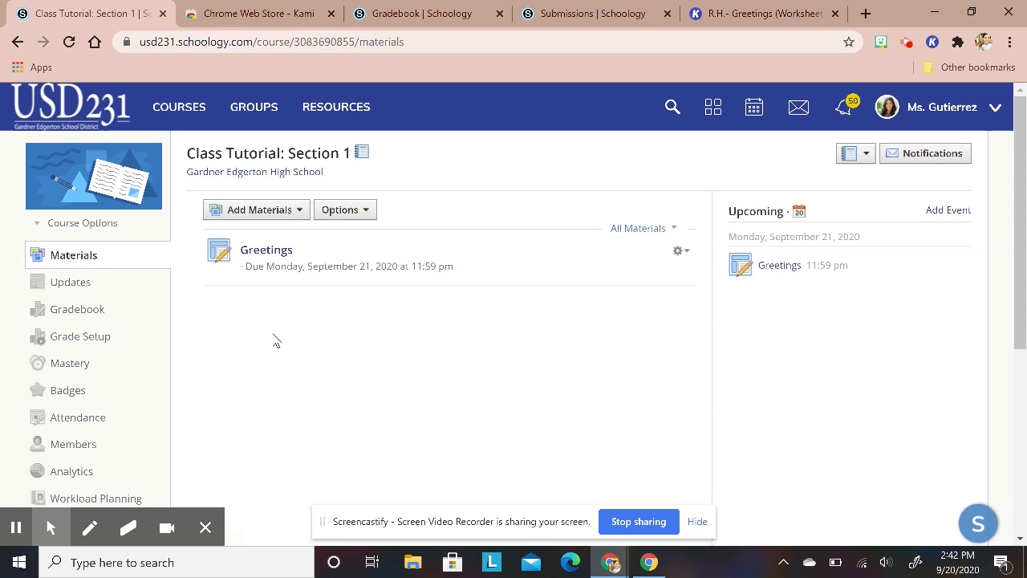
click(267, 250)
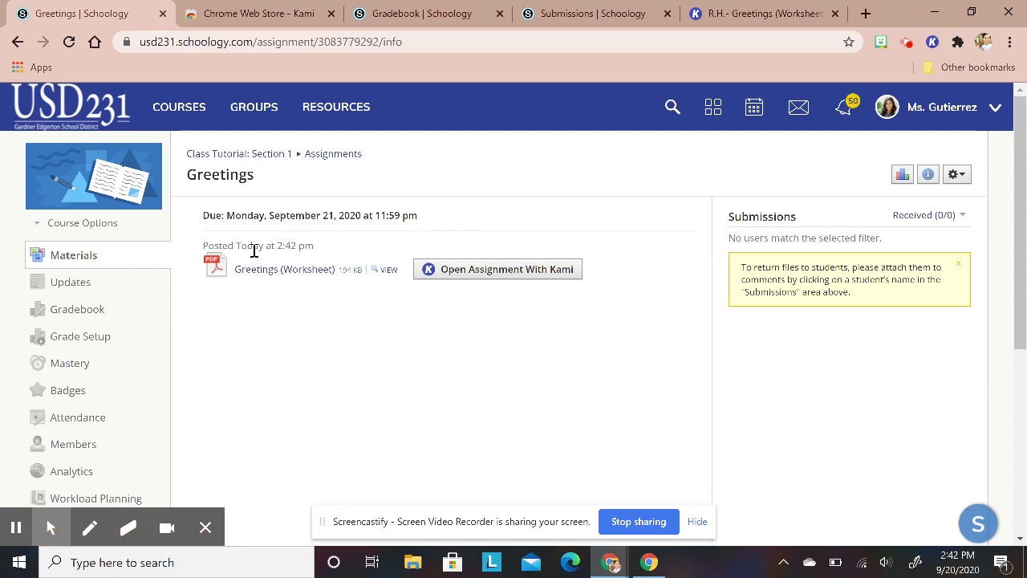
click(488, 274)
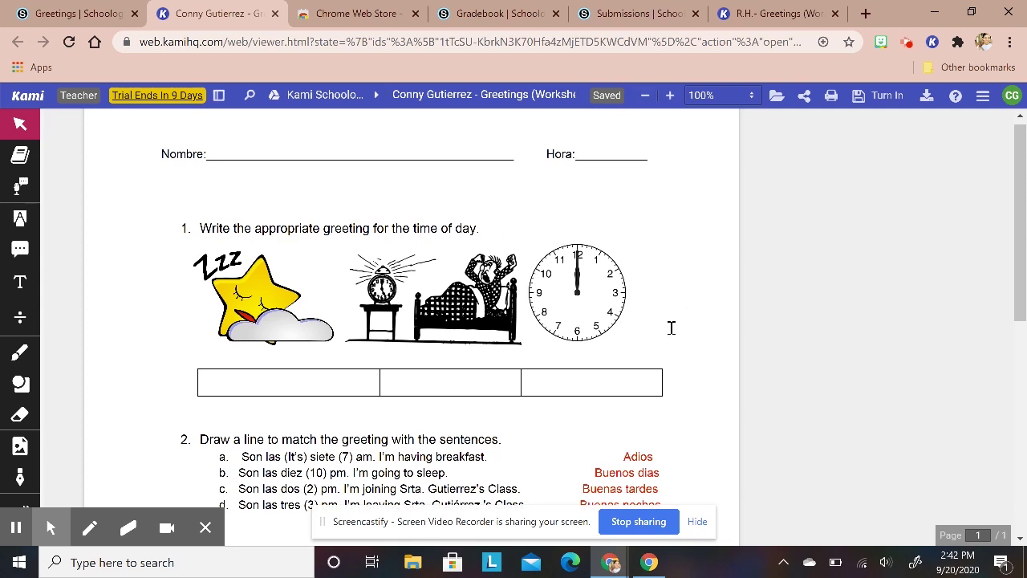
Step: Look through Kami's Select, Dictionary and text-to-speech tools to examine their options
click(32, 134)
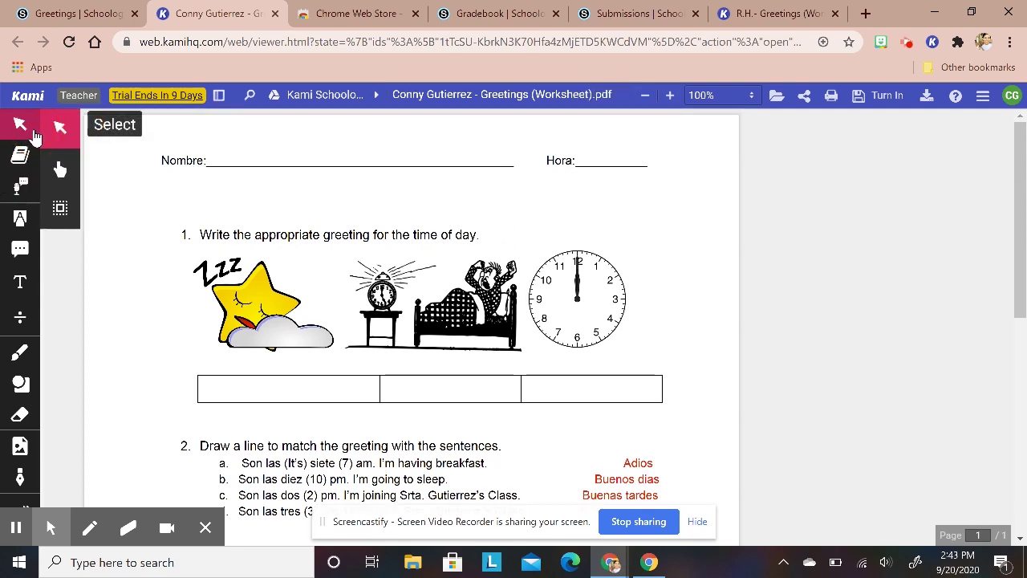
click(60, 168)
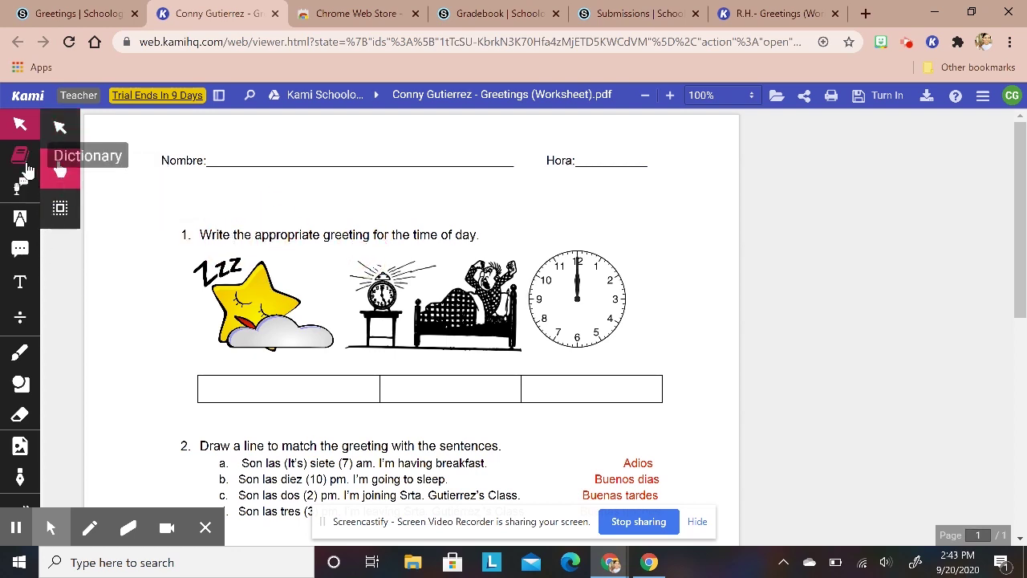
click(25, 160)
click(21, 189)
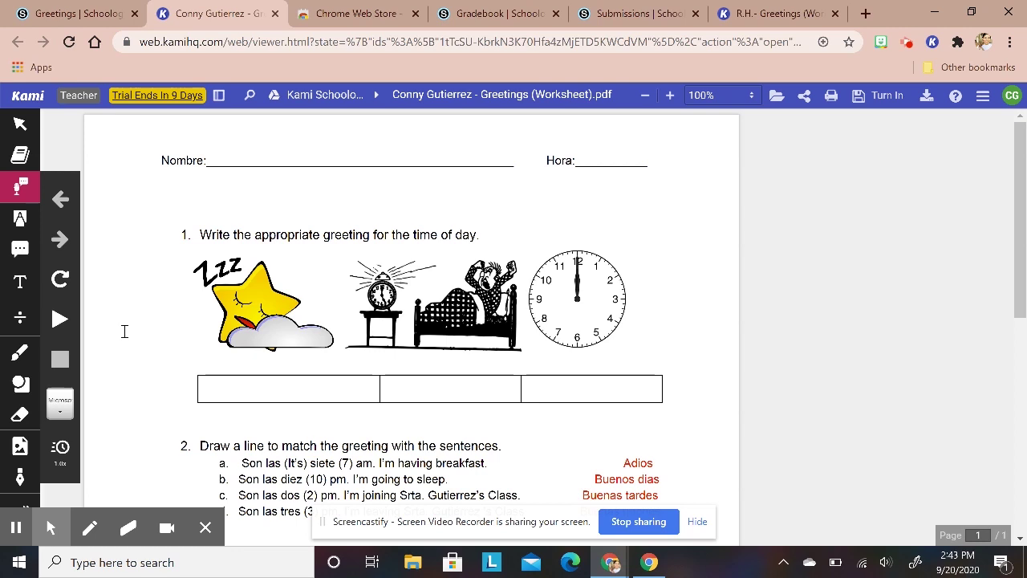
Step: Check the available text-to-speech voices and have question 1's instruction read aloud in the Microsoft David Desktop voice
click(59, 412)
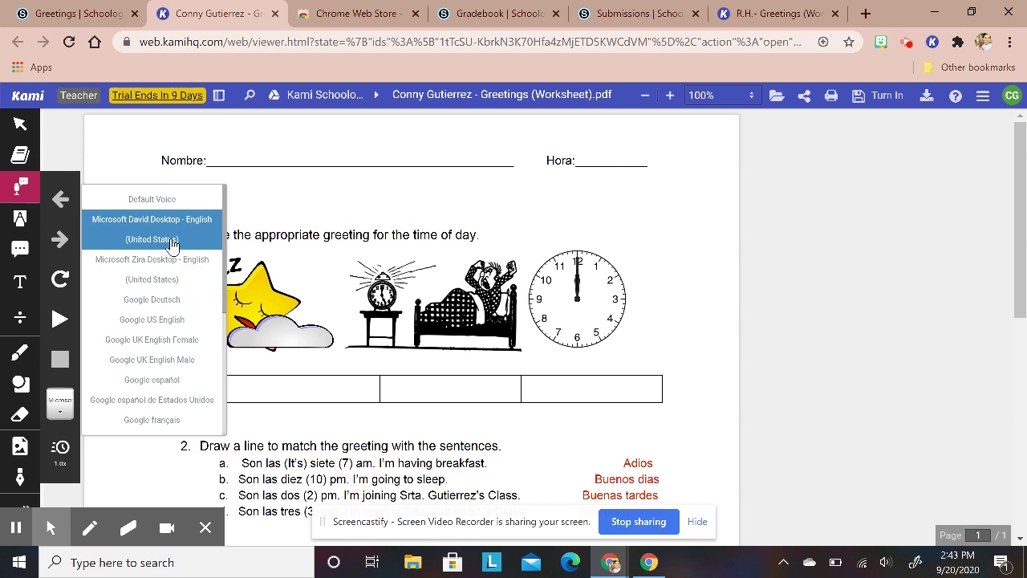
click(247, 231)
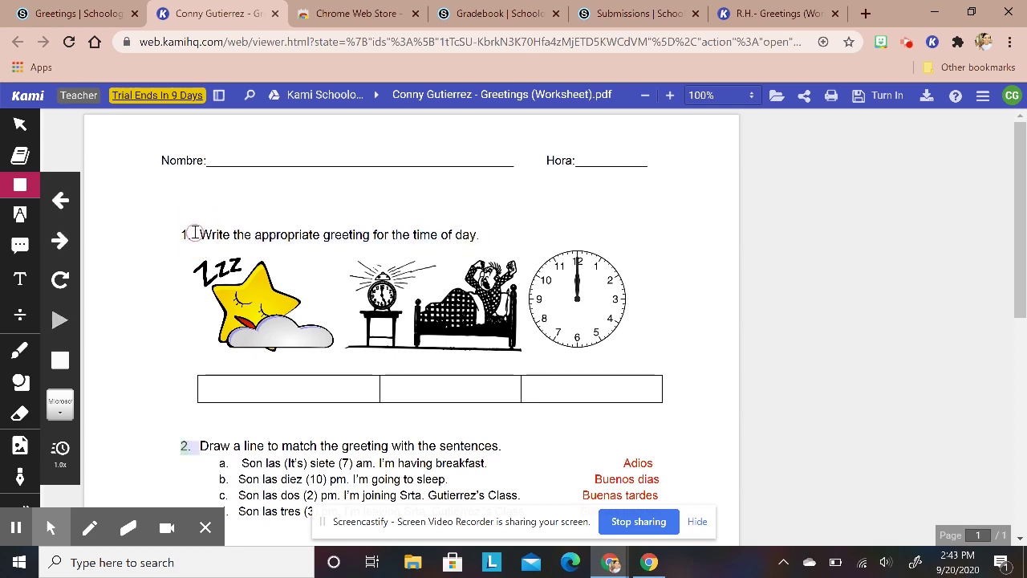
click(209, 235)
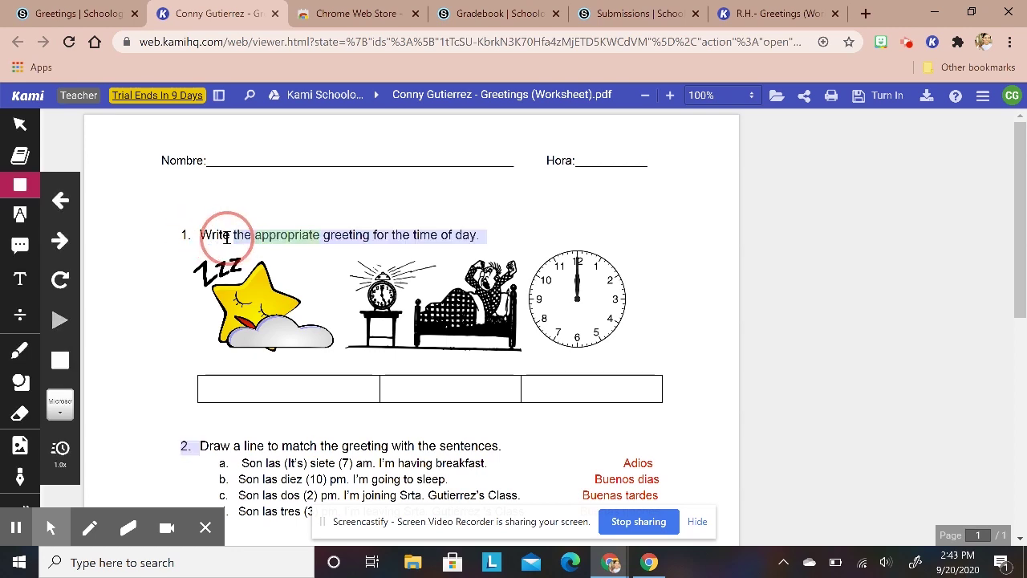
click(22, 185)
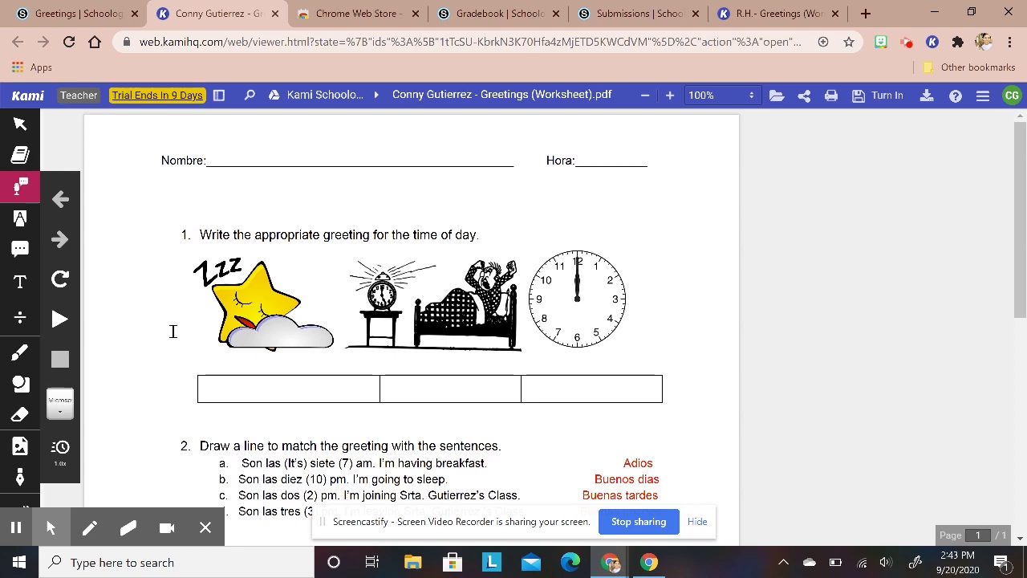
Step: Switch the reading voice to Google español, have "Buenas tardes" and "Buenas noches" read aloud, and raise the sound volume
click(60, 405)
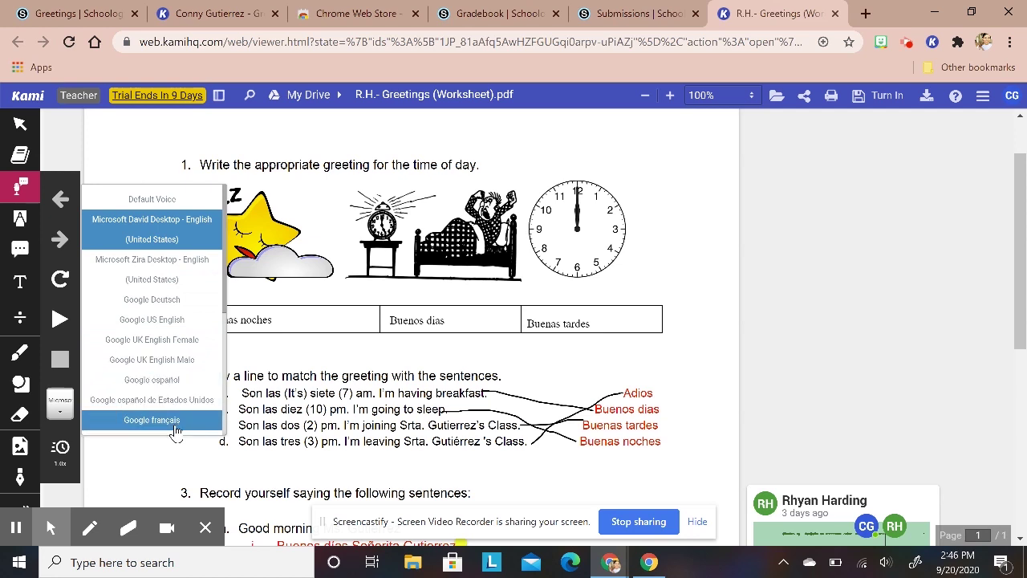
click(175, 382)
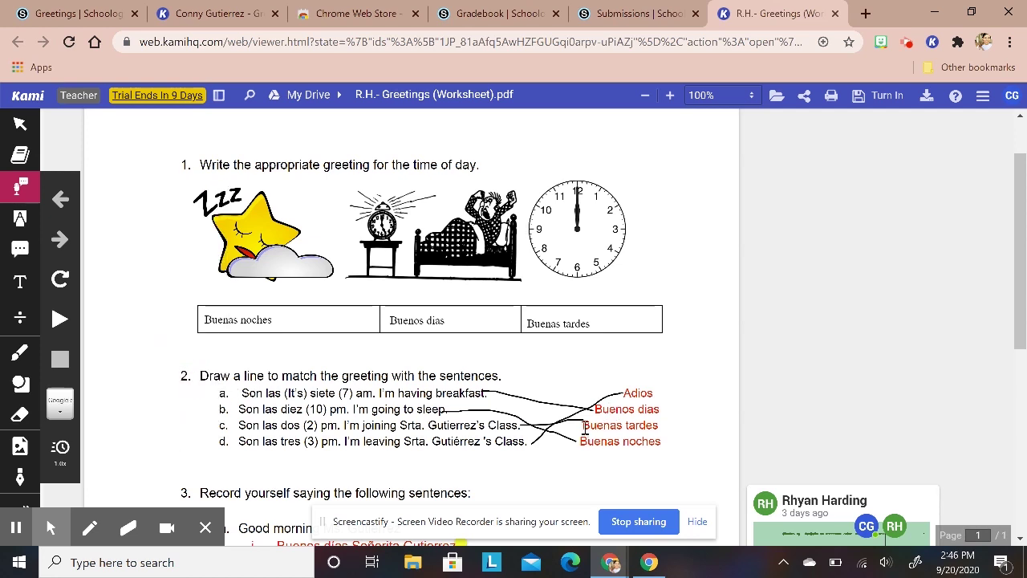
drag(583, 427, 660, 425)
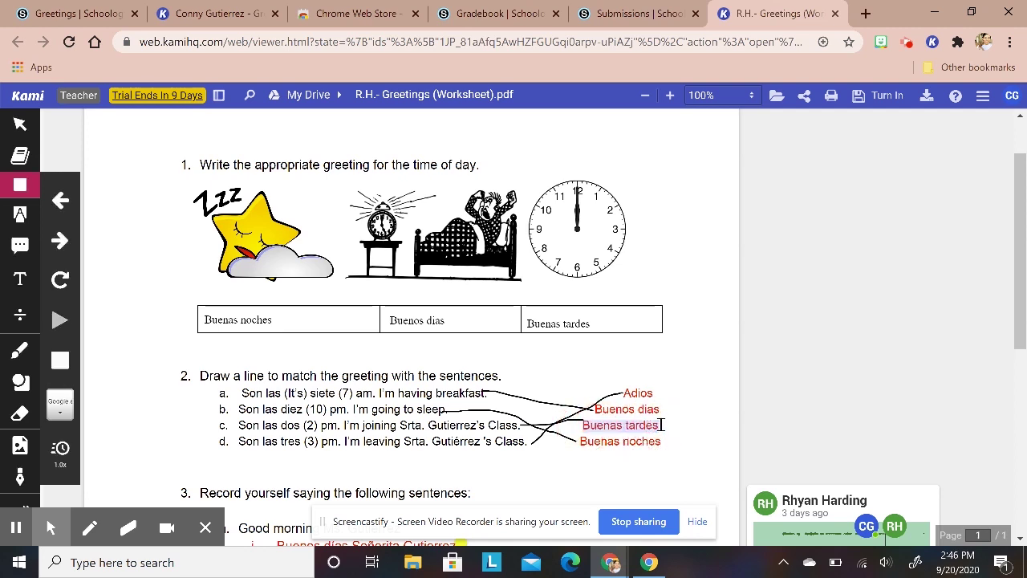
key(XF86AudioRaiseVolume)
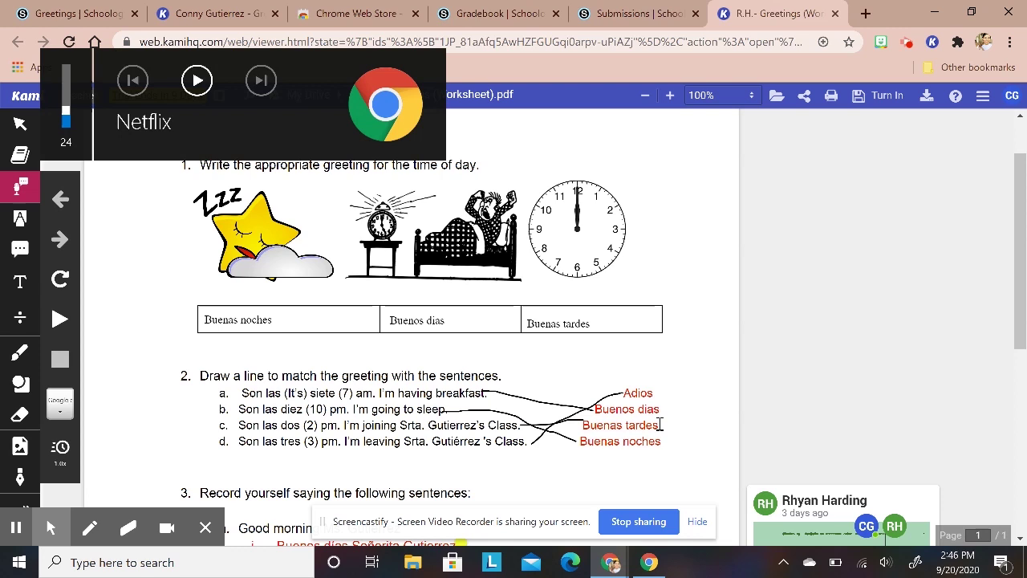
key(XF86AudioRaiseVolume)
key(XF86AudioRaiseVolume)
drag(579, 442, 661, 443)
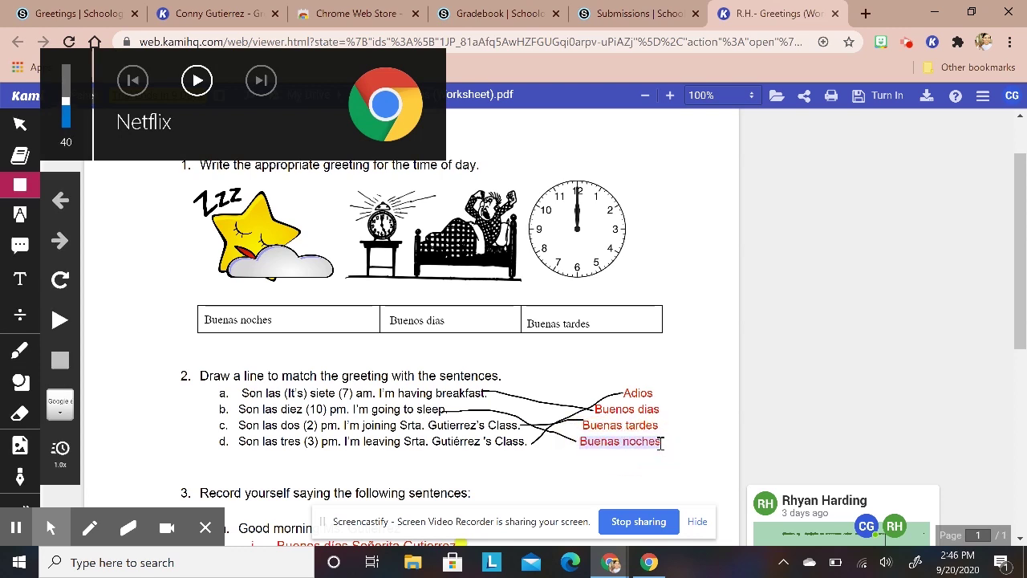
key(ctrl+z)
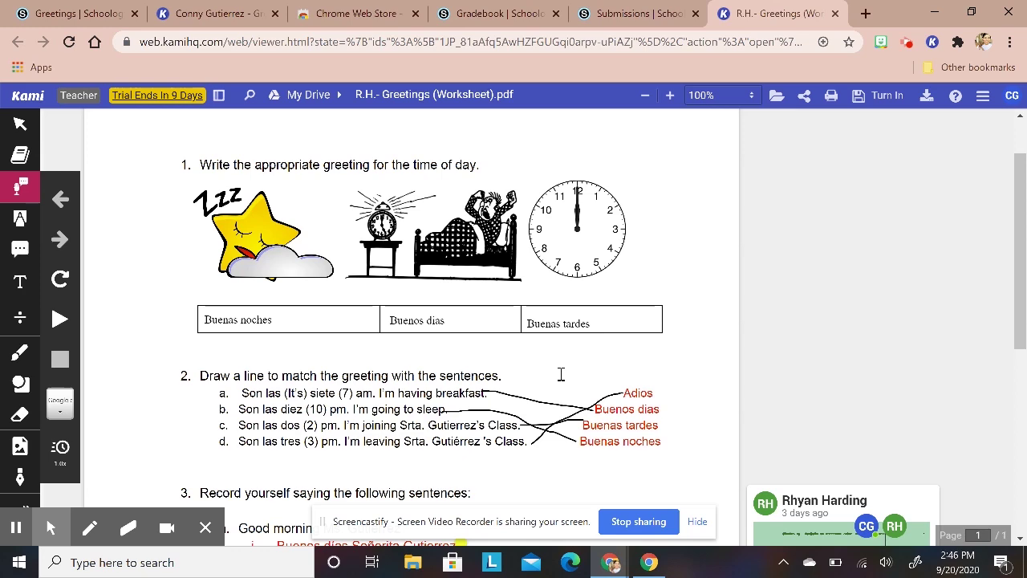
Step: Highlight the text from sentence d of question 2 through the number of question 3 in yellow
scroll(561, 374, down, 2)
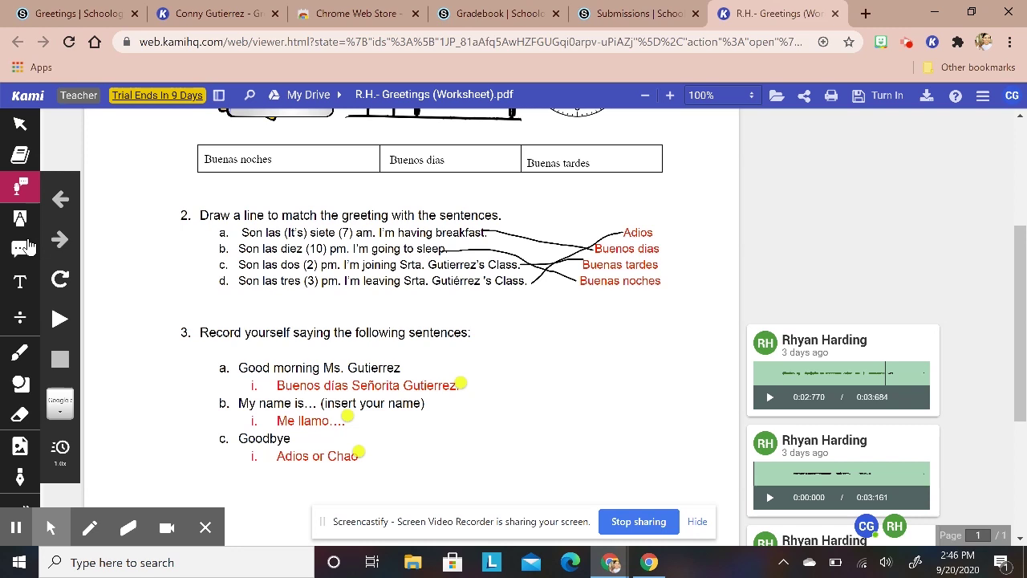
click(20, 218)
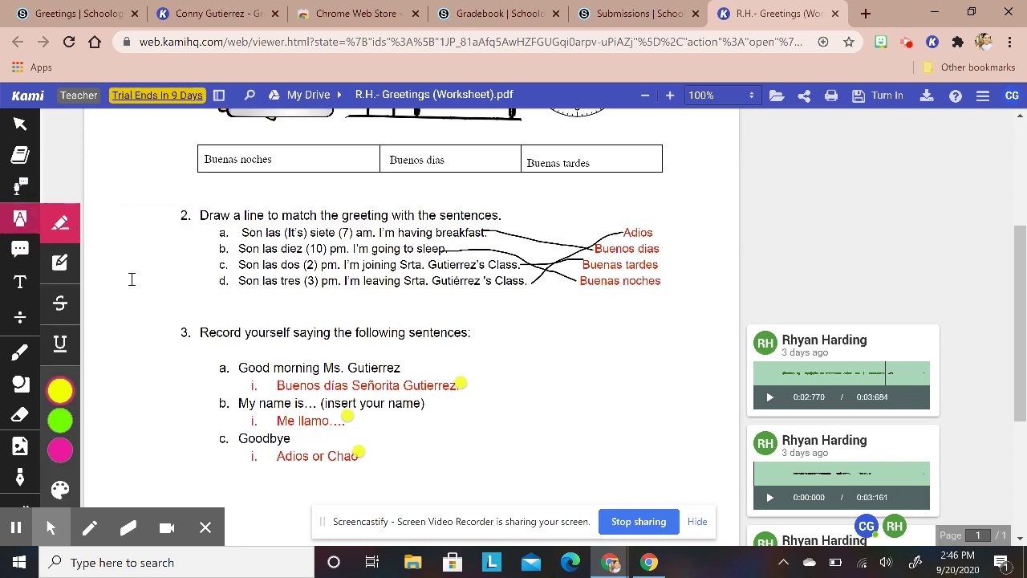
drag(132, 281, 190, 325)
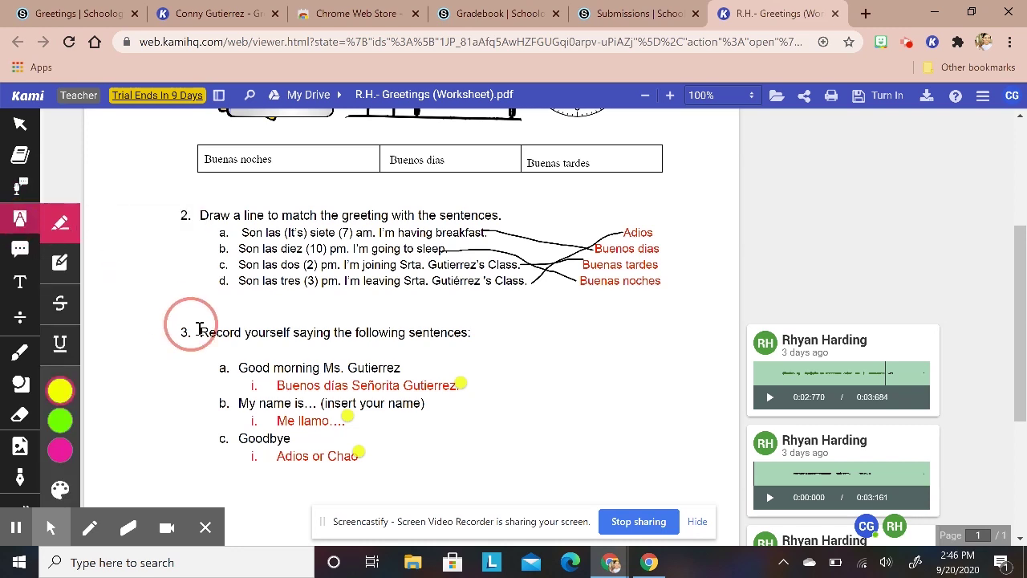
Step: Draw two yellow box highlights, a thin strip above question 3 and a larger rectangle in the blank area beside it
click(65, 263)
drag(371, 302, 464, 309)
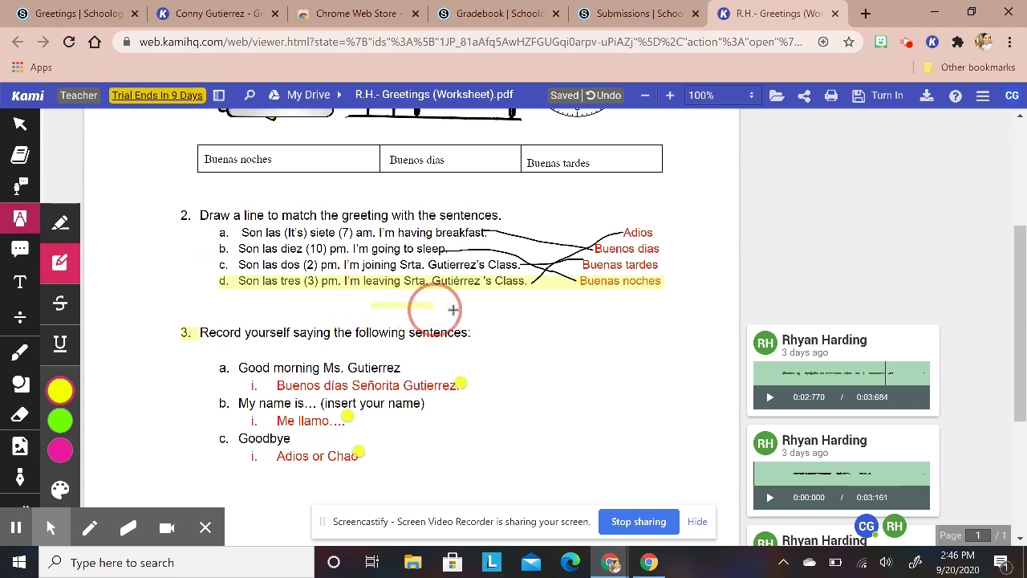
drag(552, 331, 591, 347)
drag(636, 373, 635, 373)
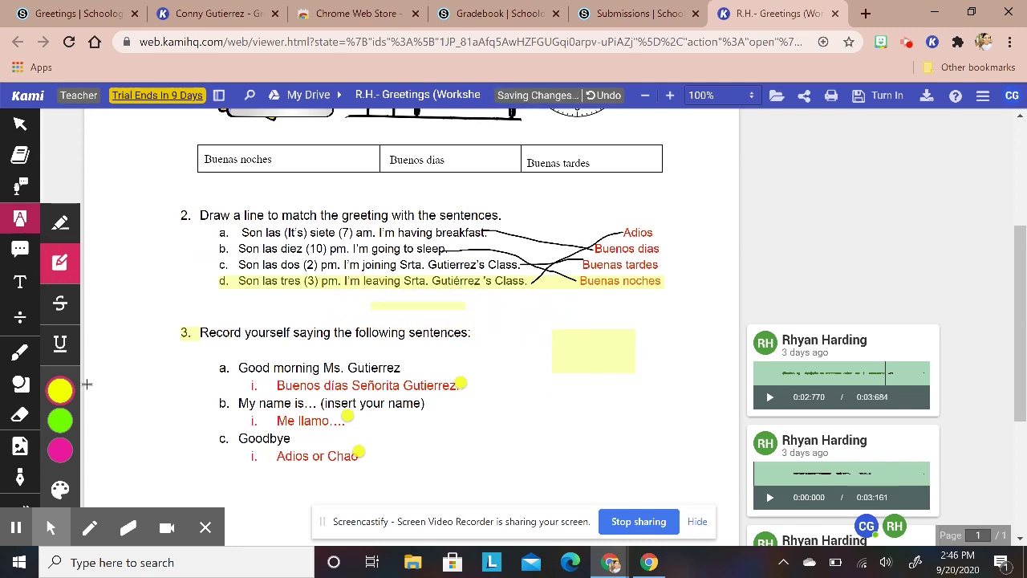
Step: Activate the Voice Comment tool and delete the large yellow box highlight beside question 3
click(32, 254)
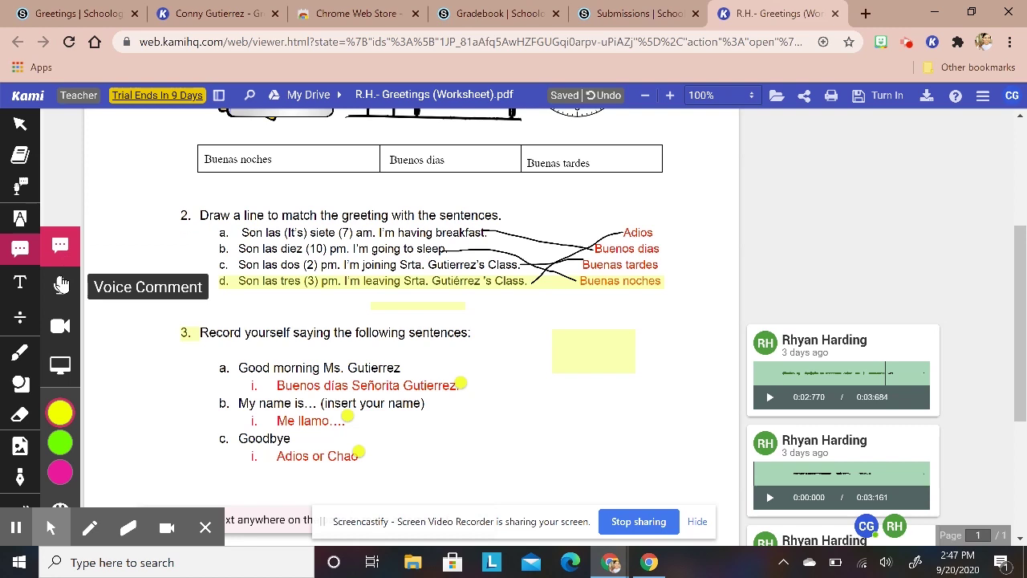
click(60, 289)
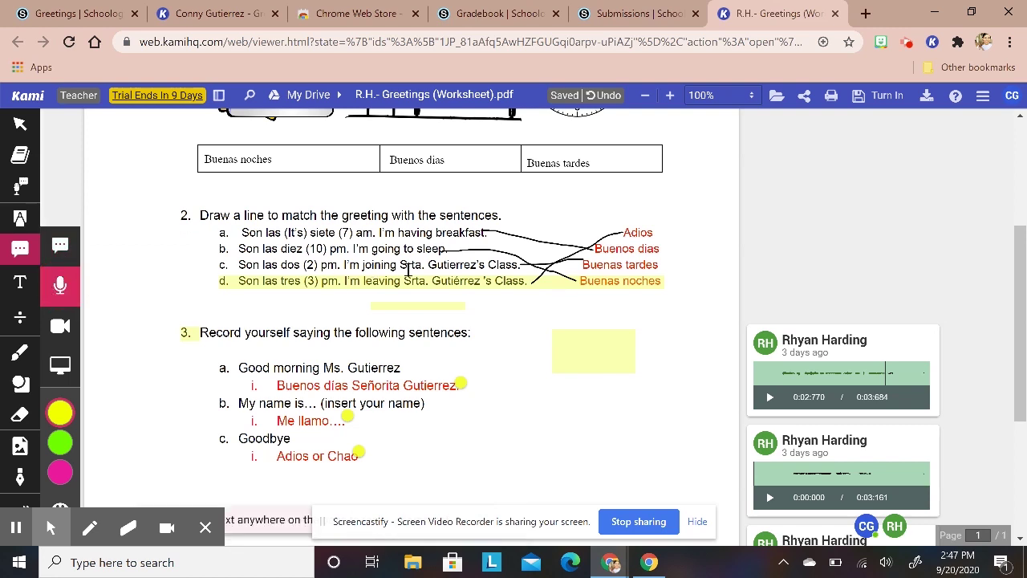
click(634, 337)
click(654, 337)
click(610, 349)
click(589, 356)
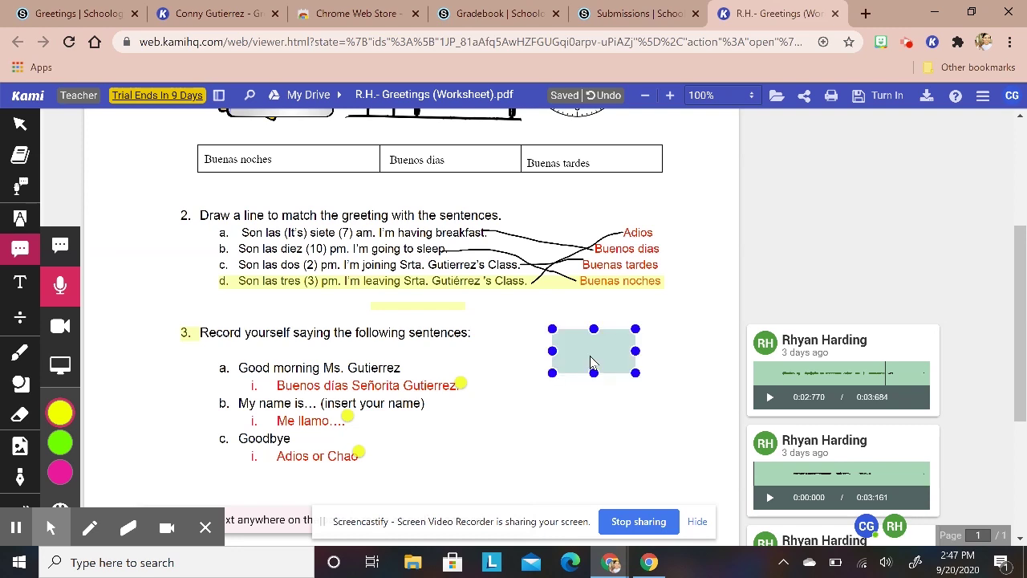
key(Delete)
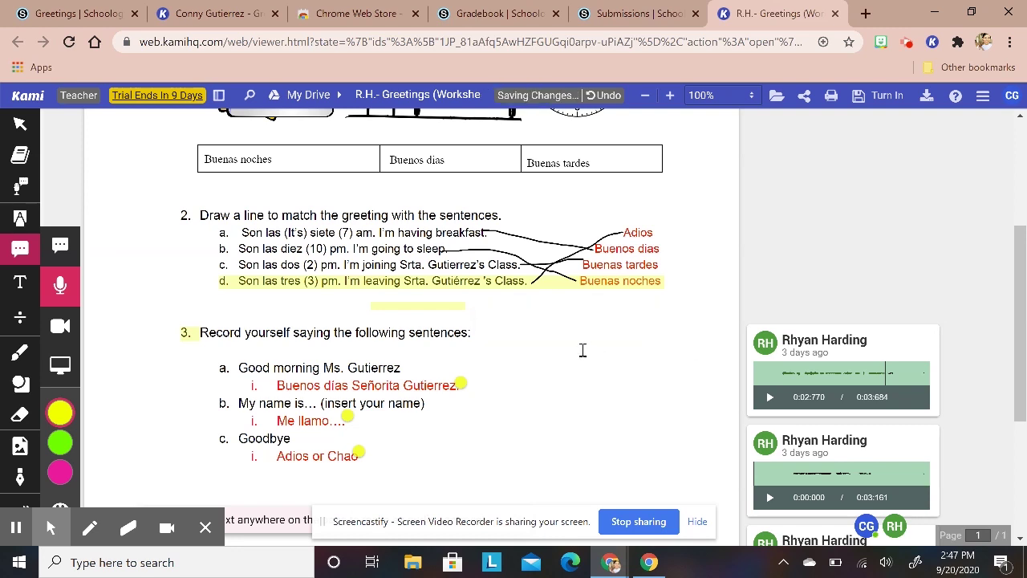
Step: Record a voice comment at the end of question 3's instruction and play it back
click(933, 426)
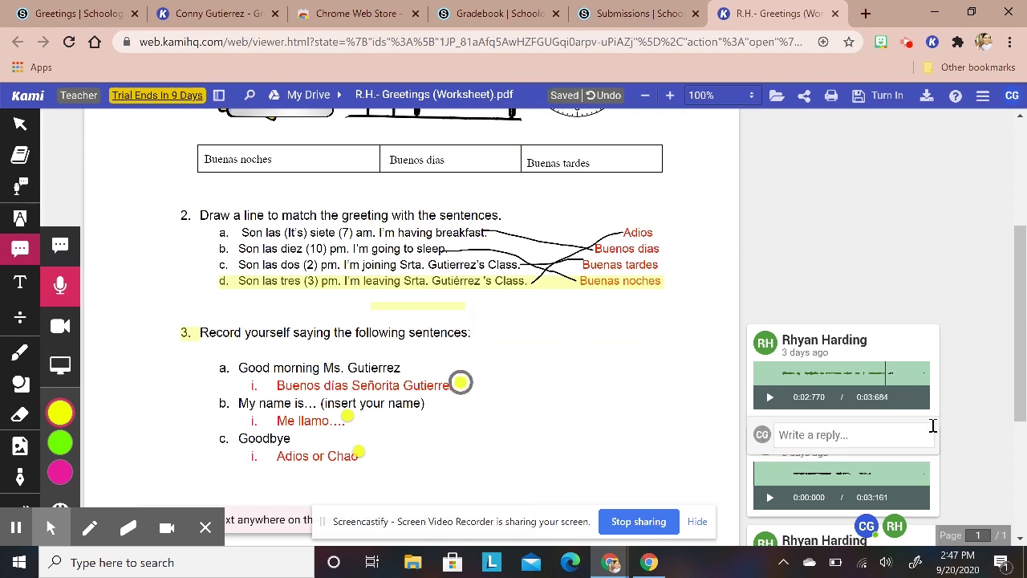
click(568, 255)
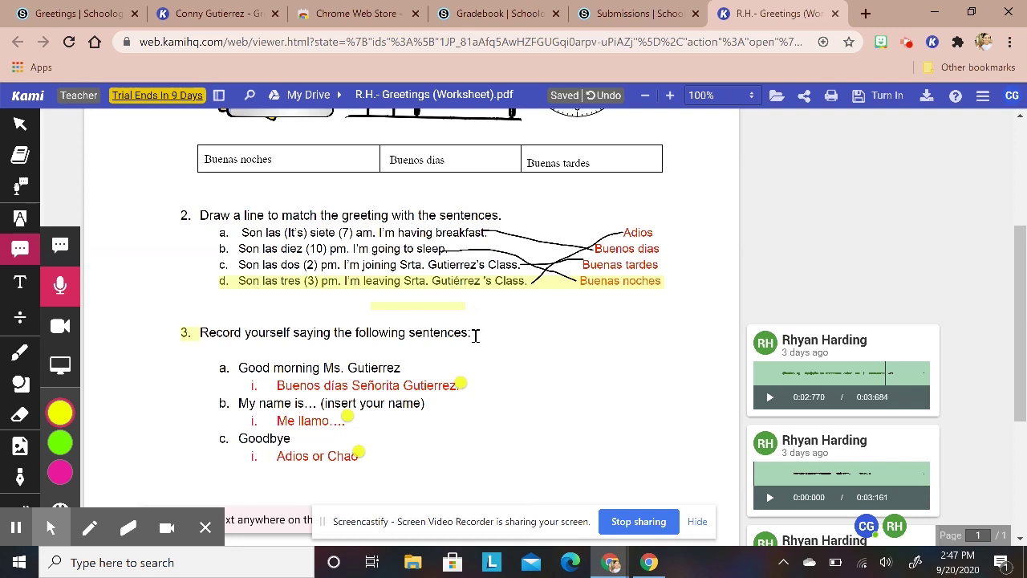
click(472, 330)
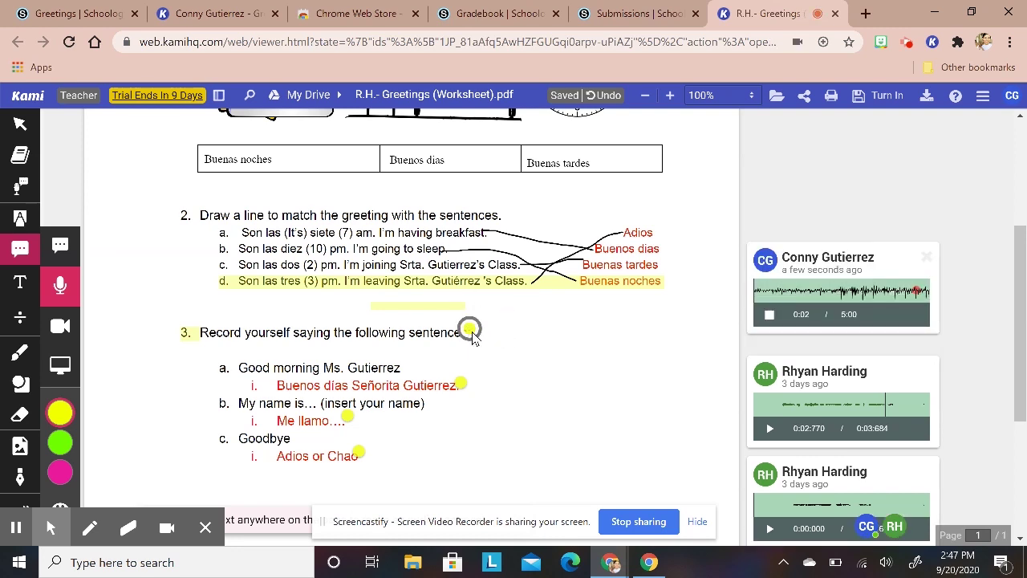
mouse_move(465, 323)
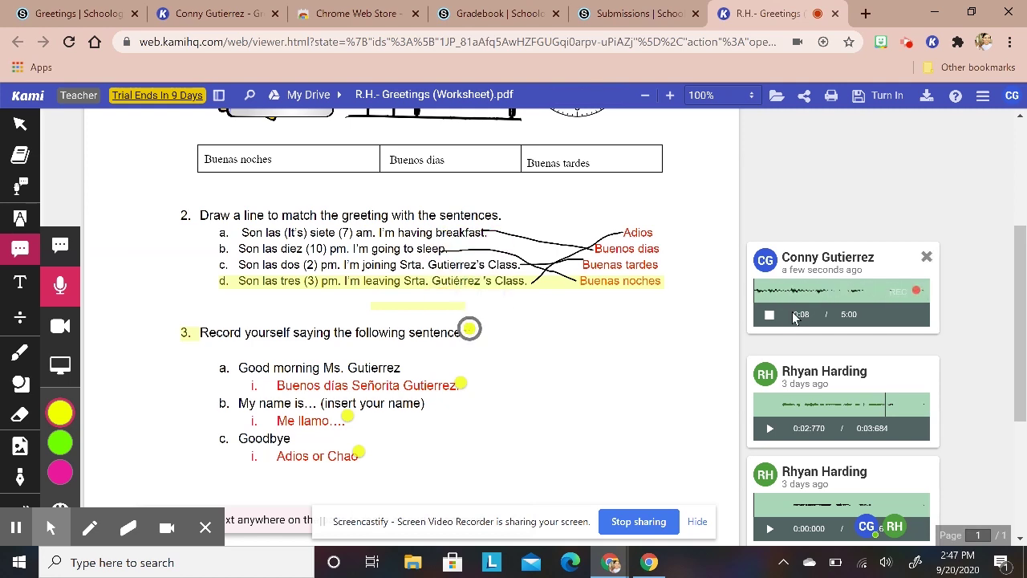
click(769, 315)
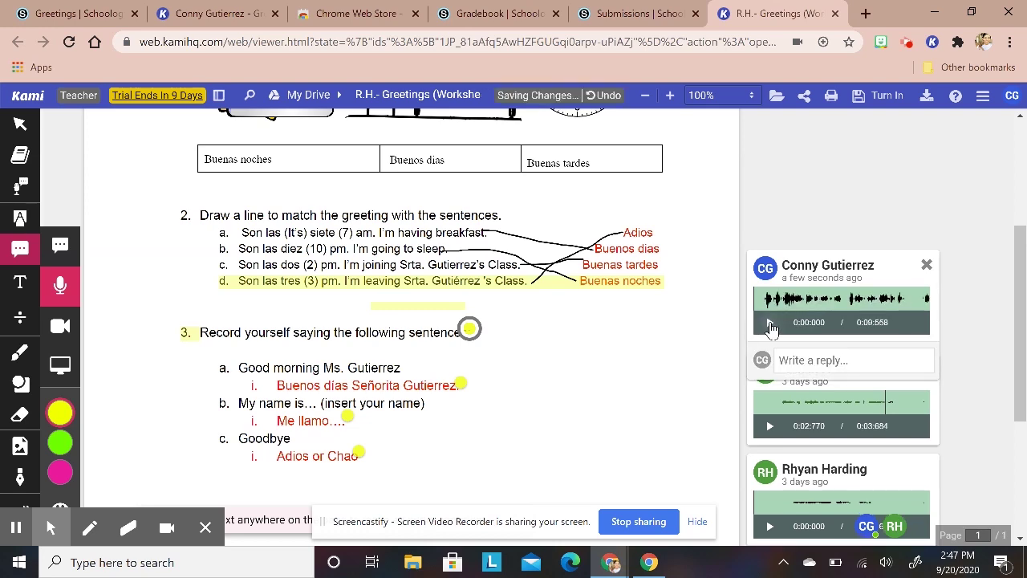
click(769, 324)
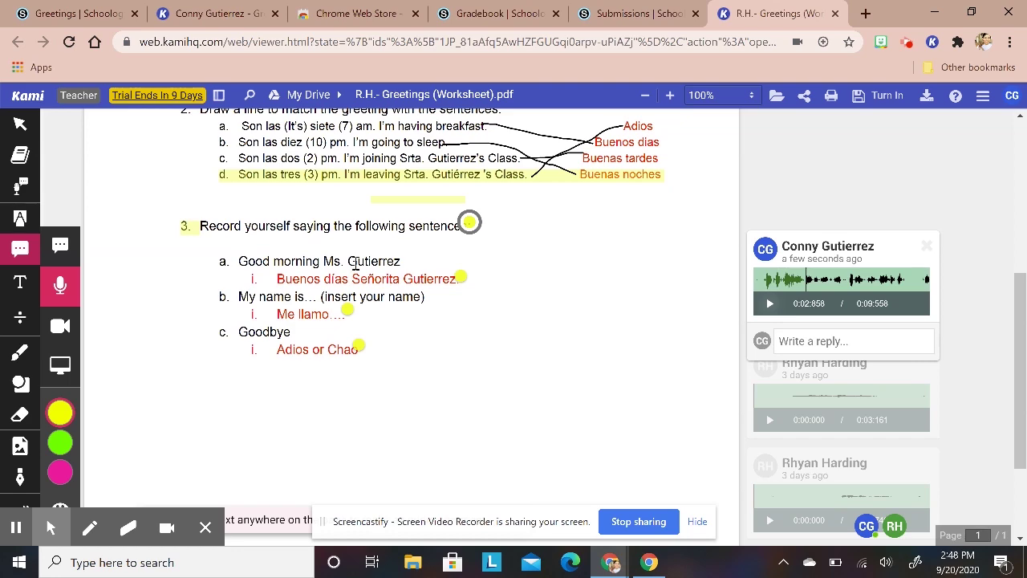
Step: Show the Text Box tool's size and colour options, and visit the Greetings assignment in Schoology before returning to the student's worksheet
scroll(416, 270, up, 3)
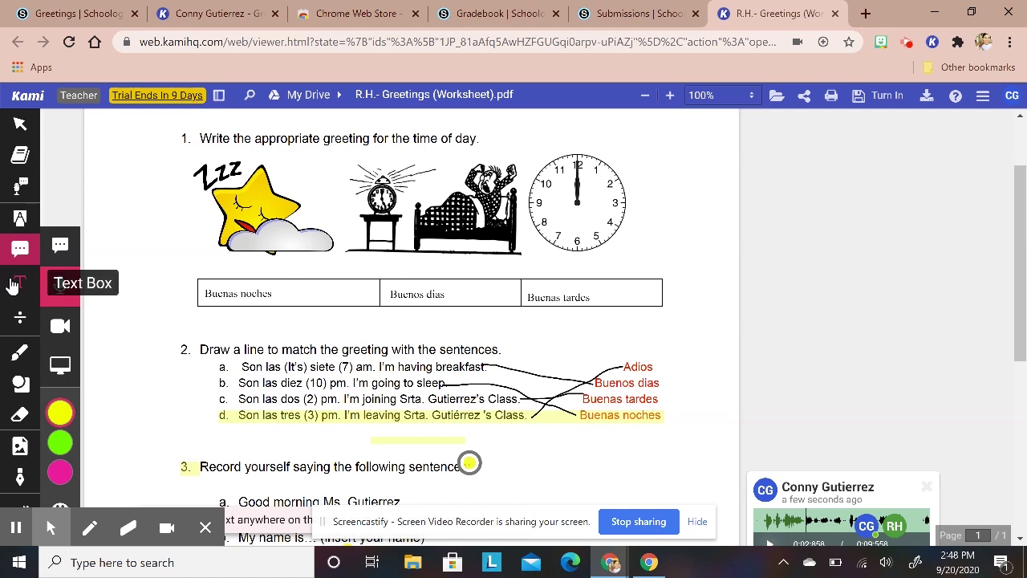
click(20, 283)
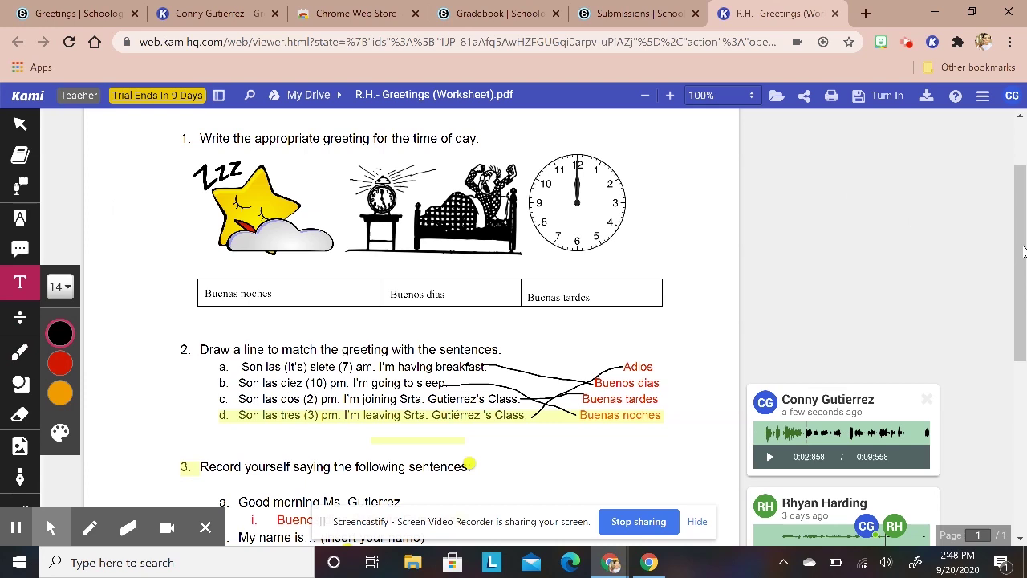
click(217, 14)
click(57, 13)
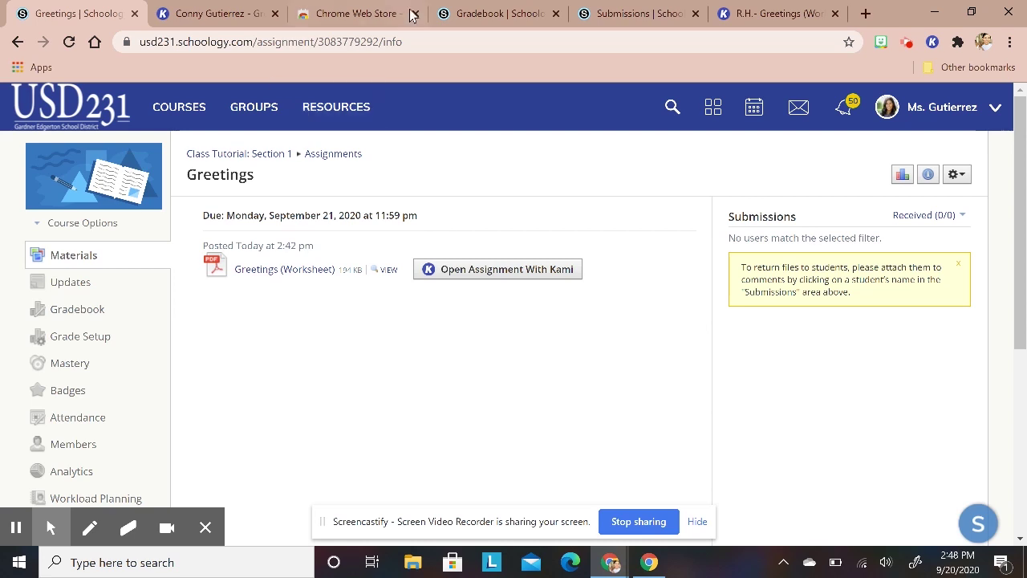
click(811, 14)
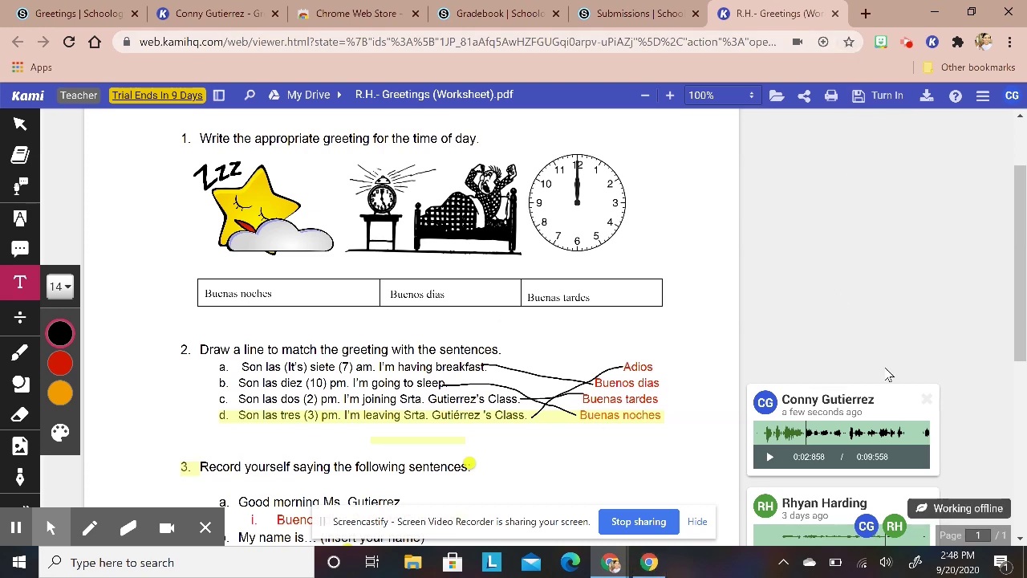
Step: Delete the teacher's voice comment from question 3
click(863, 401)
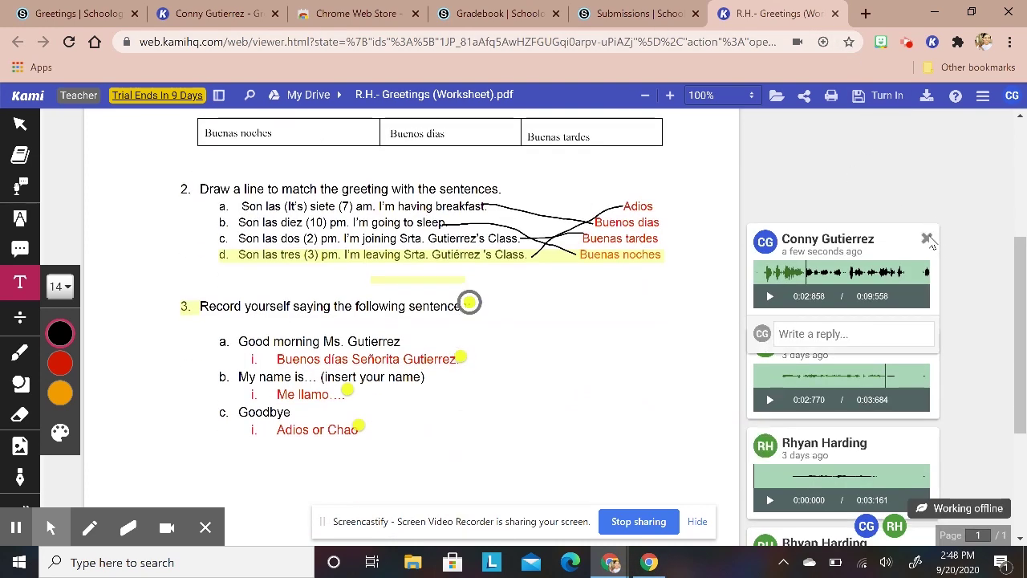
Step: Turn in the student's Greetings worksheet to the Worksheet: Greetings assignment despite the unsaved changes
click(887, 95)
click(866, 228)
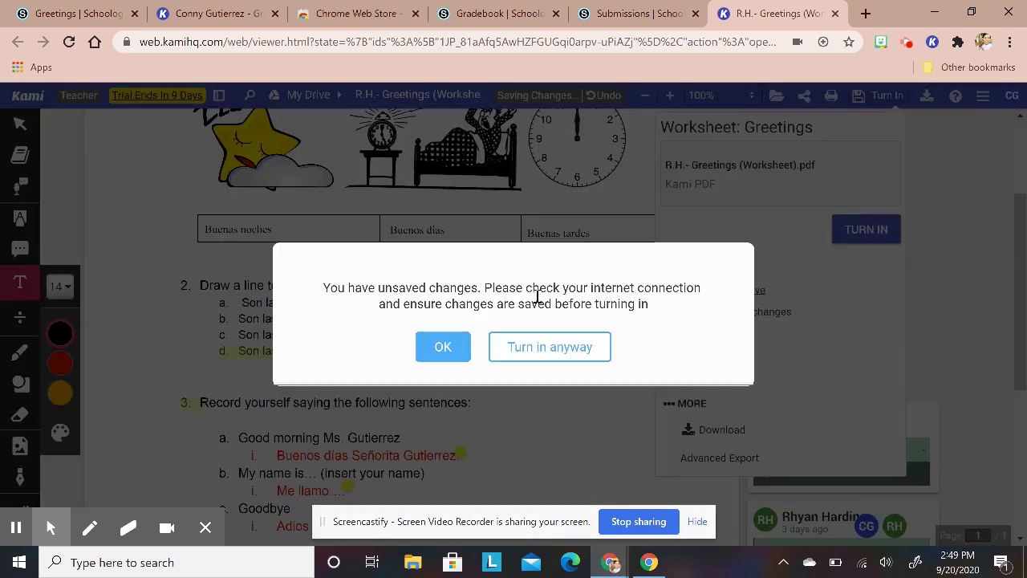
click(442, 346)
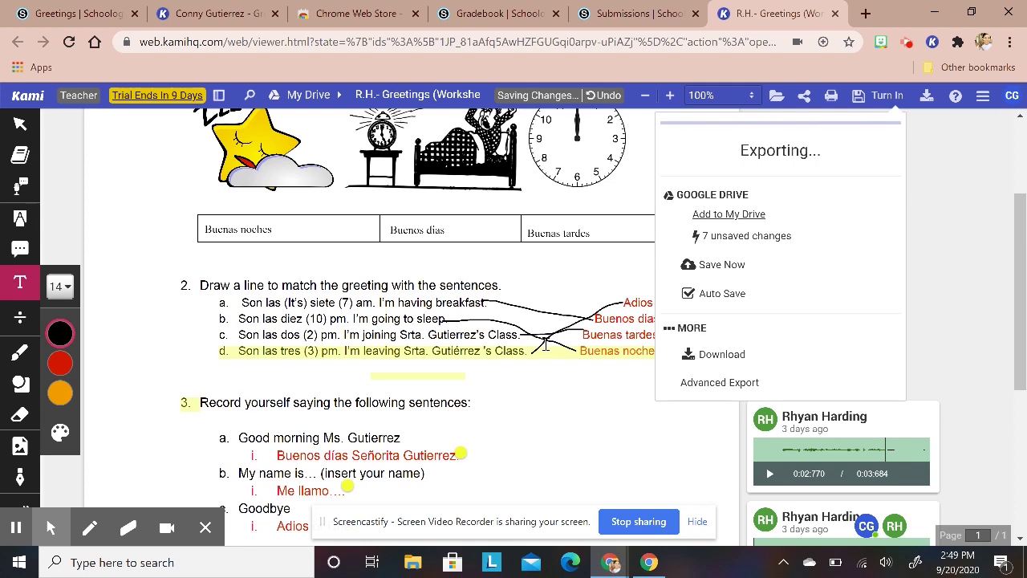
click(546, 356)
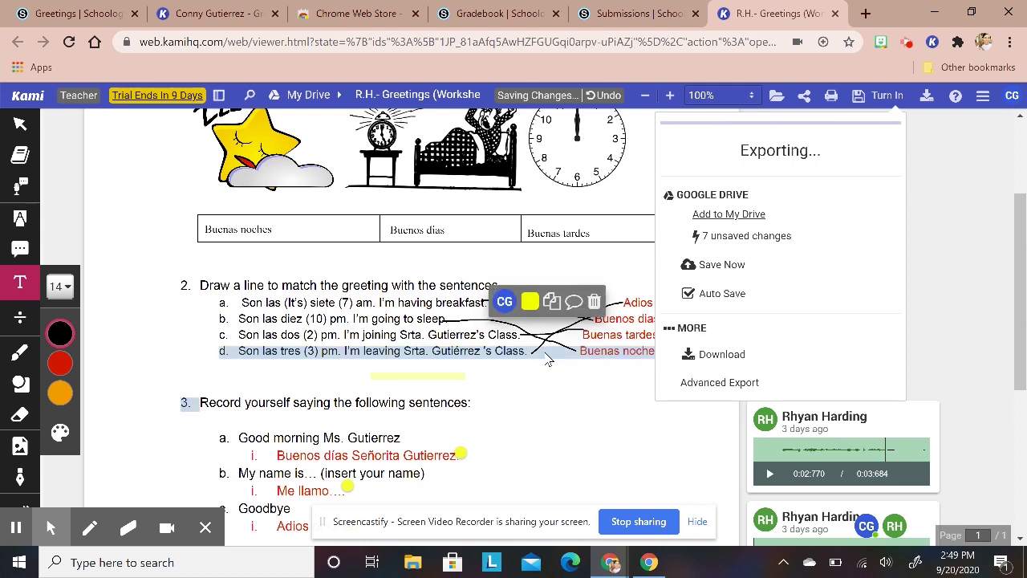
click(559, 369)
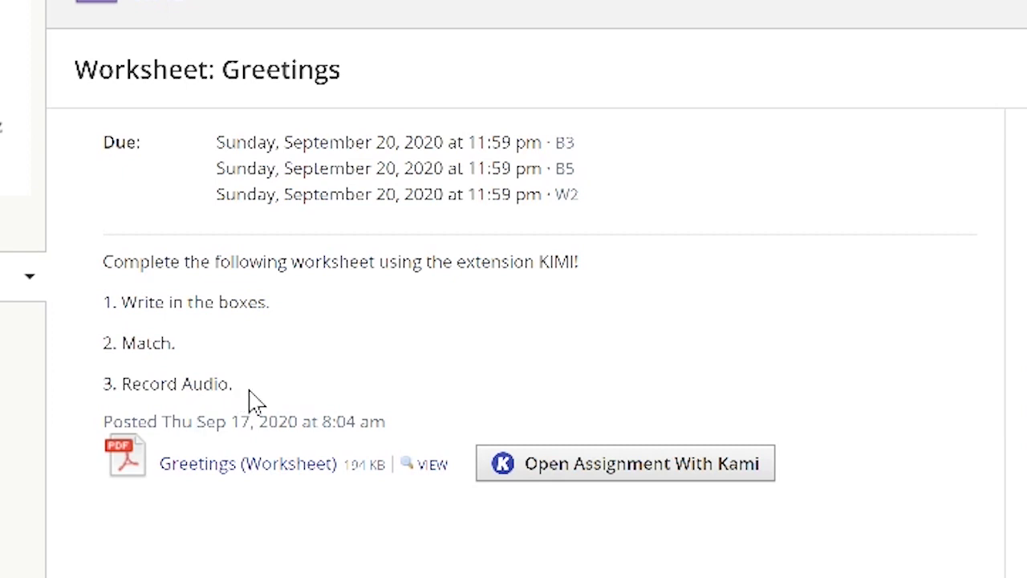
Step: Review the Worksheet: Greetings assignment's instructions and attachment, and look through the student submissions in its gradebook column
scroll(367, 367, down, 2)
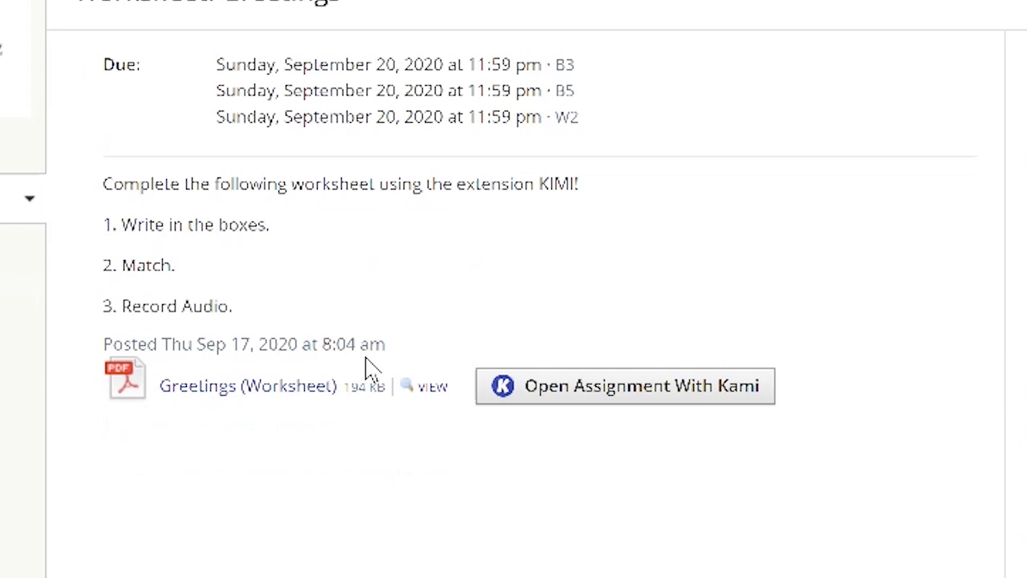
scroll(410, 346, up, 2)
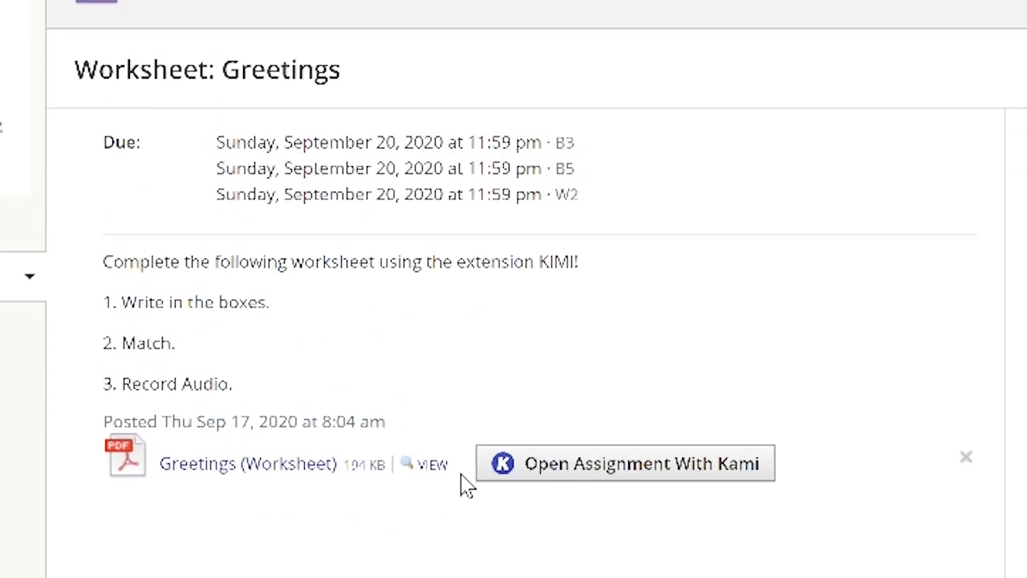
scroll(457, 450, down, 2)
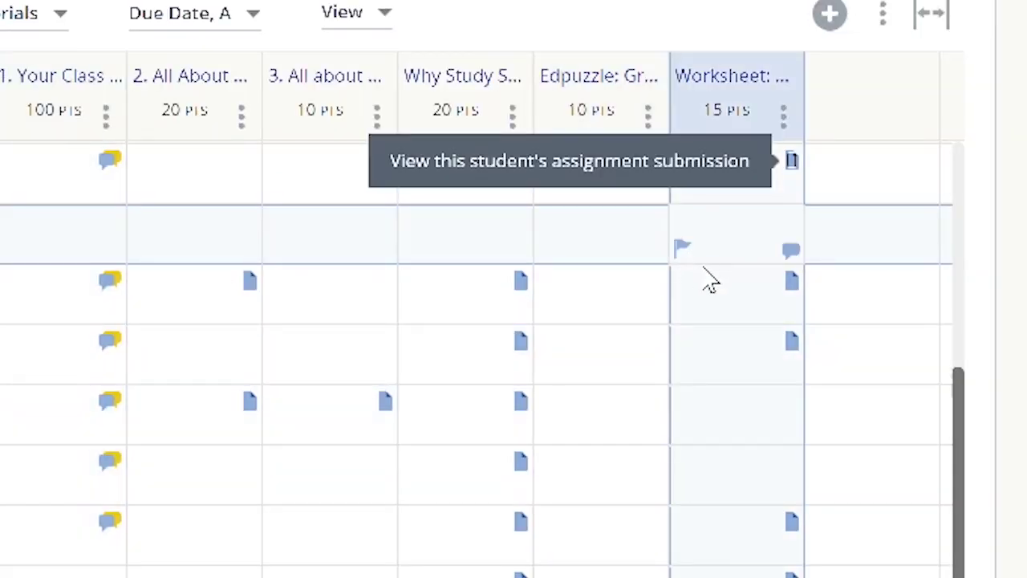
scroll(788, 248, up, 2)
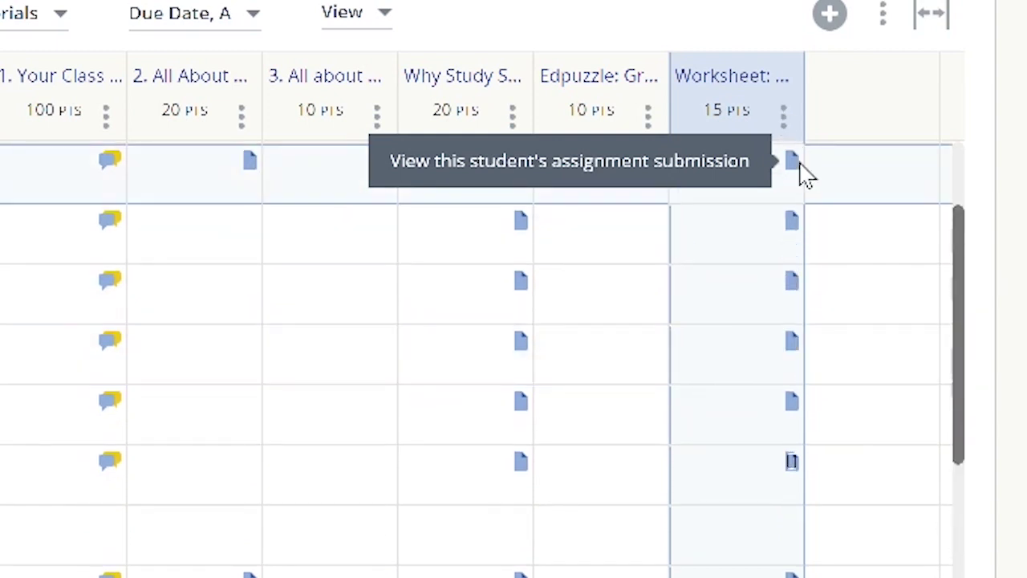
scroll(792, 513, down, 5)
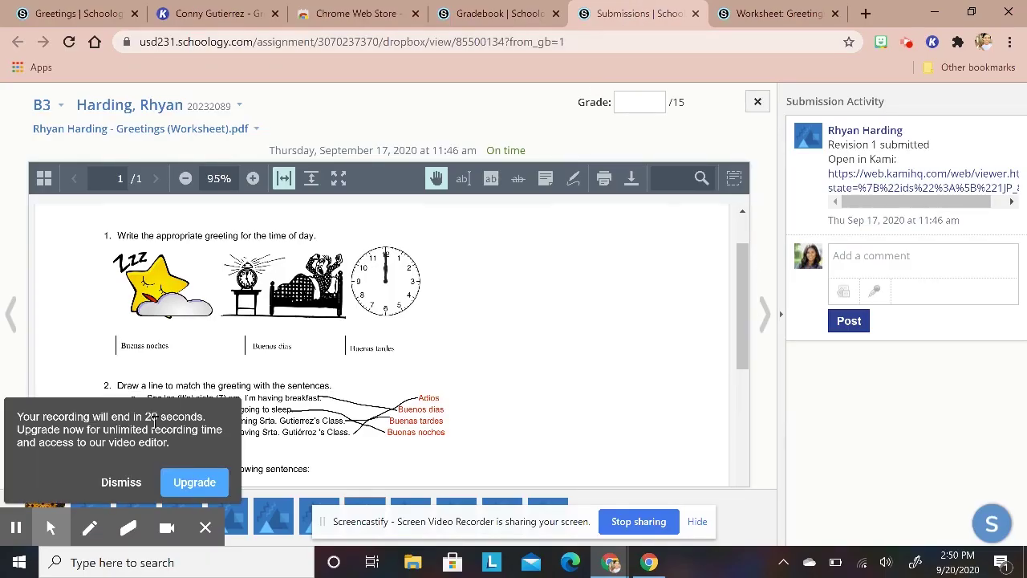
Step: Examine the student's submitted Greetings worksheet in Schoology, from the name line to the audio comments under question 3
click(122, 445)
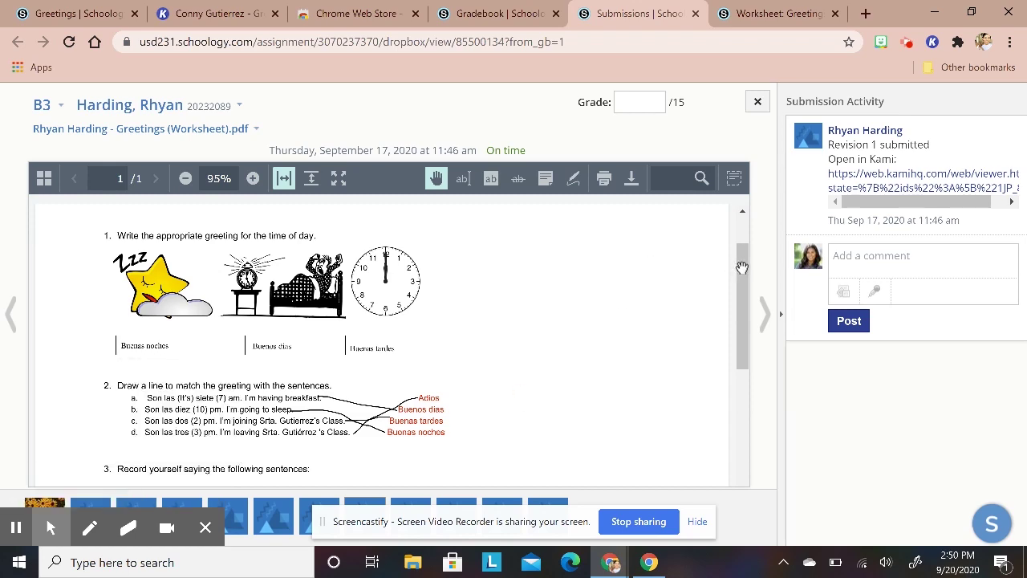
drag(737, 267, 753, 372)
scroll(695, 211, up, 1)
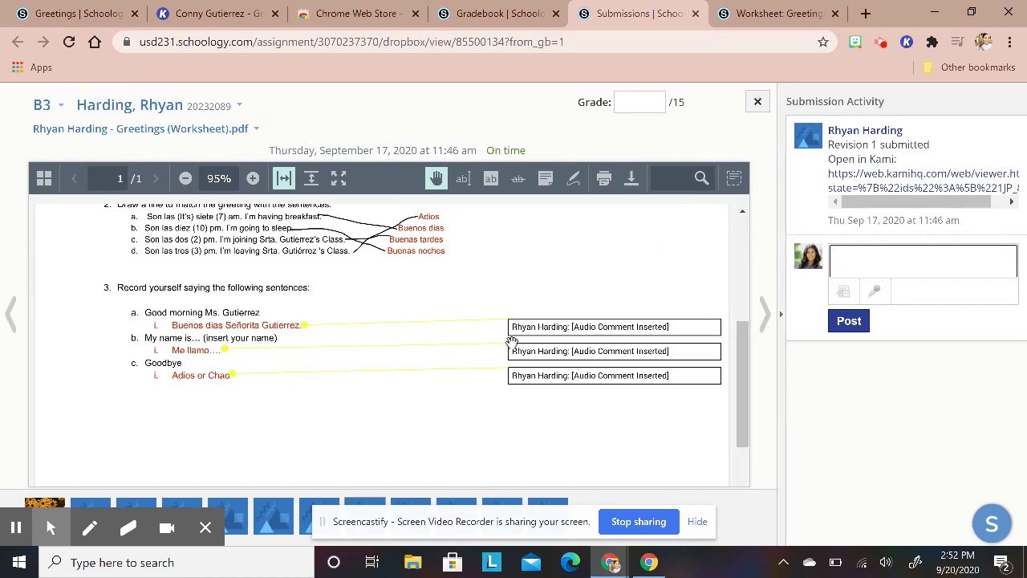
scroll(449, 318, up, 1)
scroll(449, 318, up, 4)
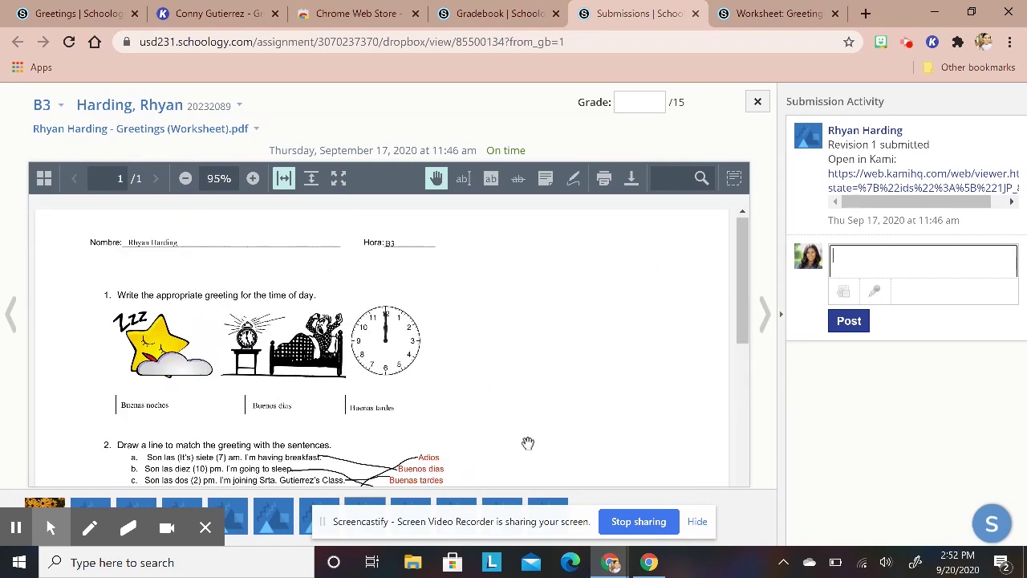
scroll(528, 442, down, 3)
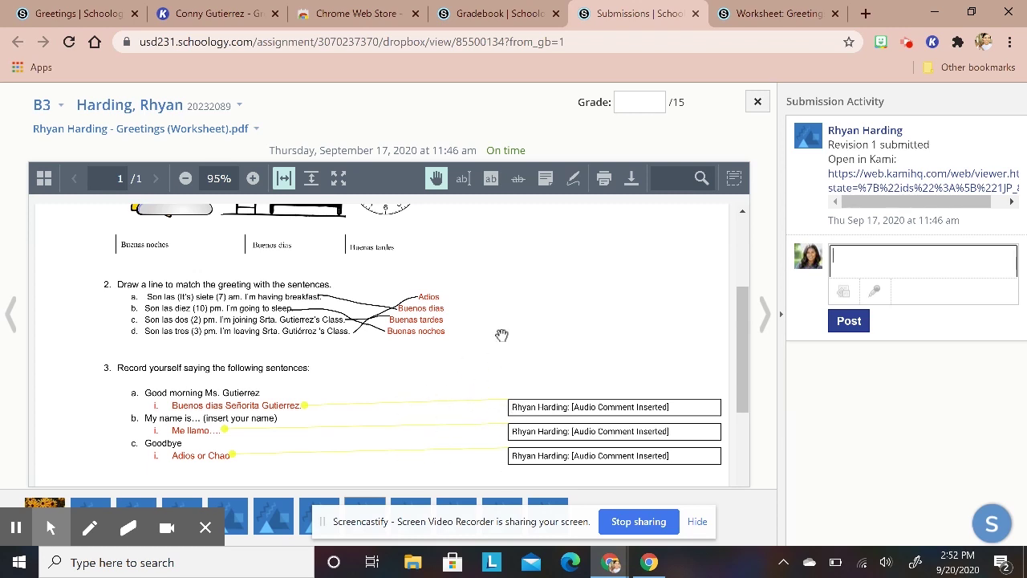
scroll(508, 354, down, 1)
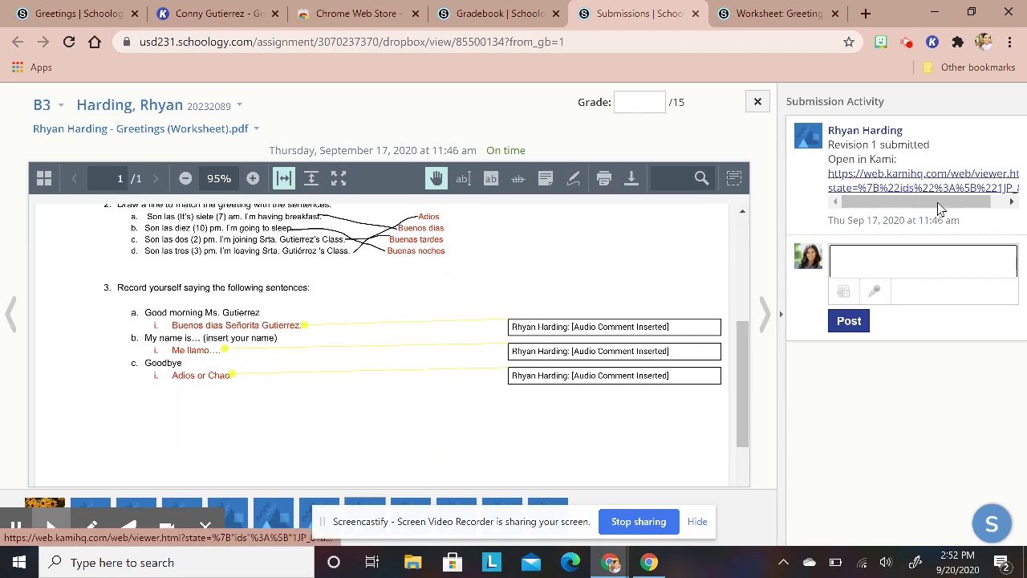
Step: Open the student's submission in Kami, play the voice comment for sentence a of question 3, and close the worksheet
click(905, 179)
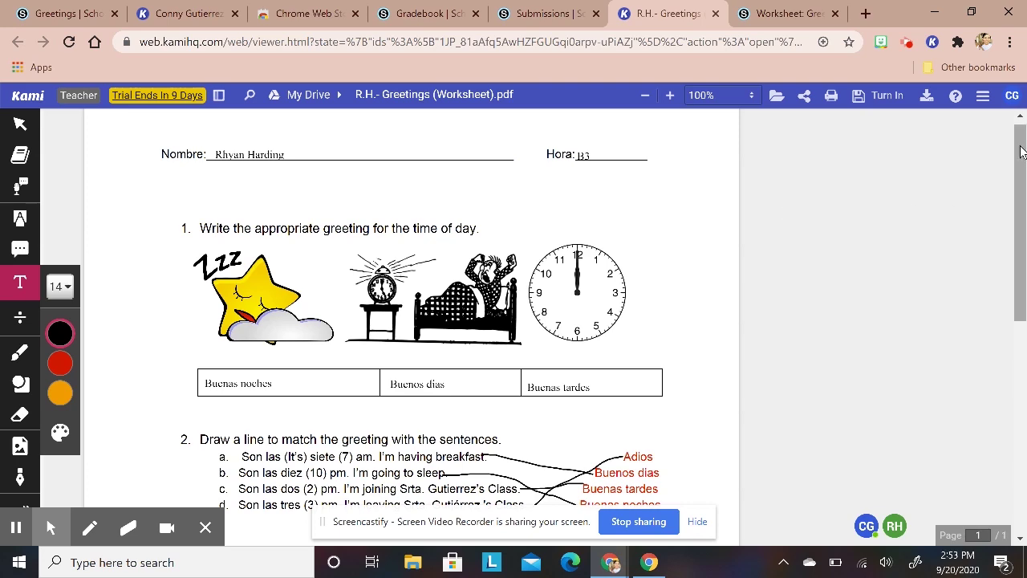
drag(1021, 151, 1017, 309)
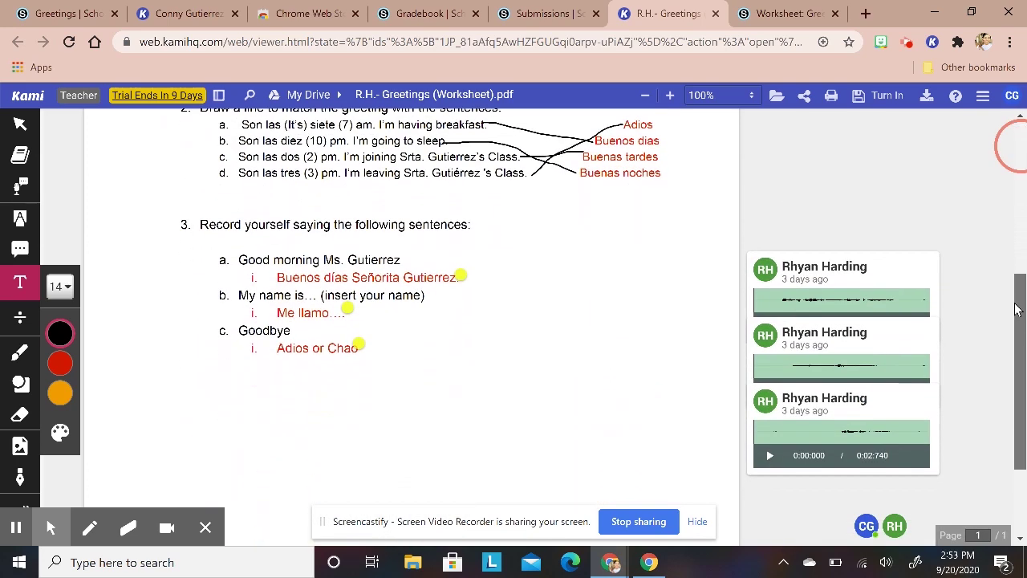
click(785, 269)
click(768, 299)
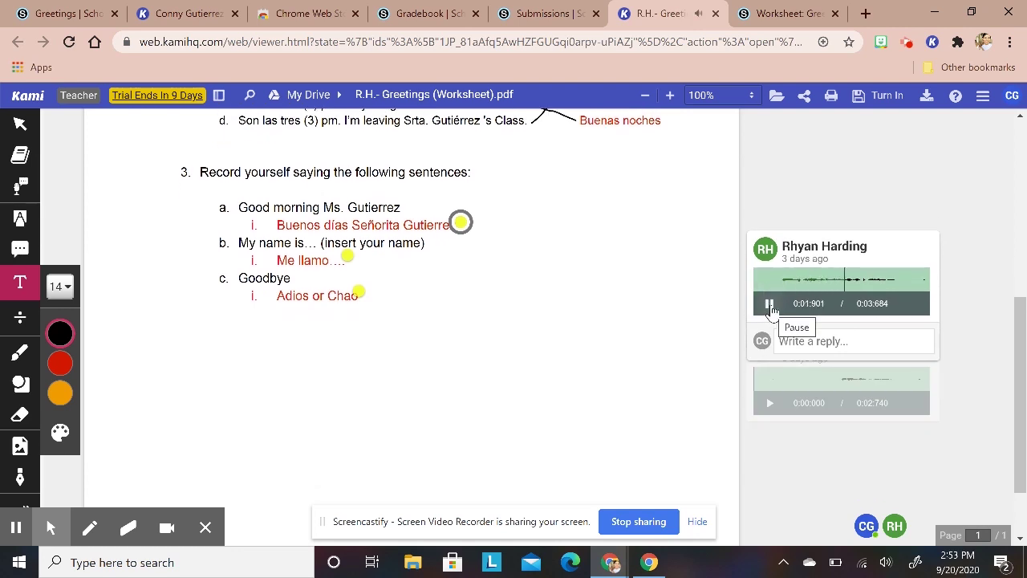
click(771, 305)
scroll(585, 324, up, 5)
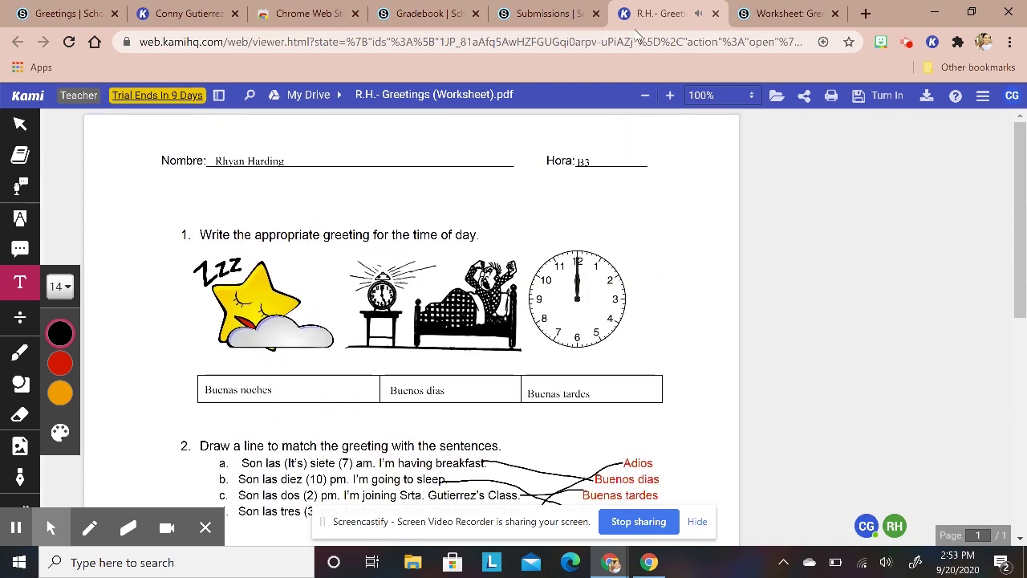
click(716, 14)
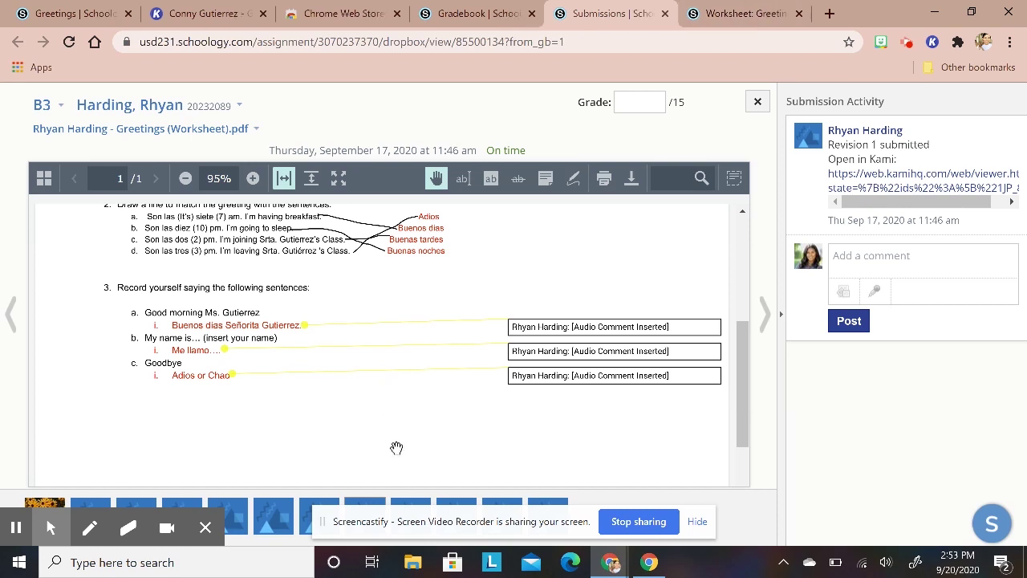
Step: Look over the greeting, matching and recording answers again in the student's Schoology submission preview
scroll(403, 352, down, 1)
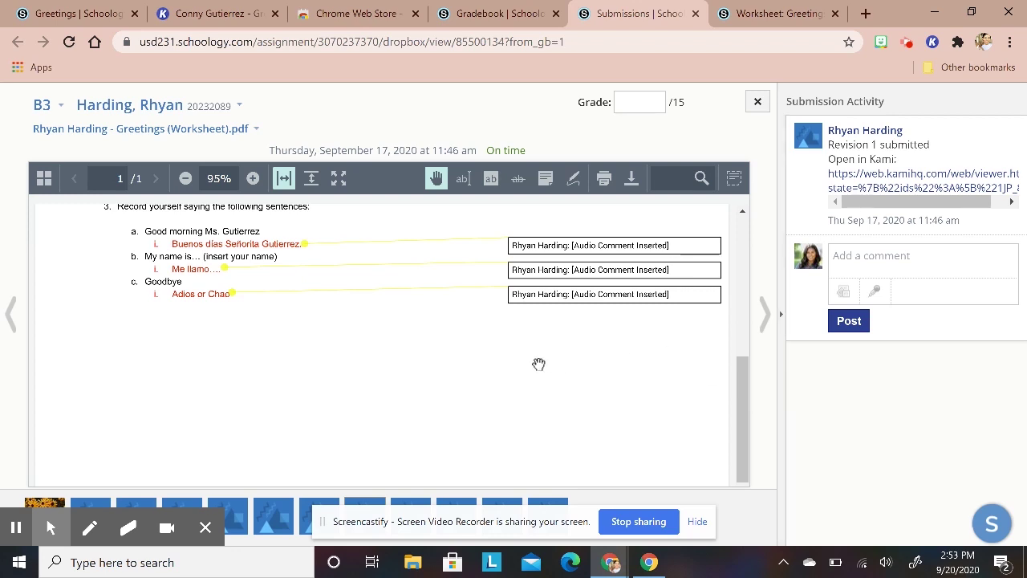
scroll(539, 364, up, 10)
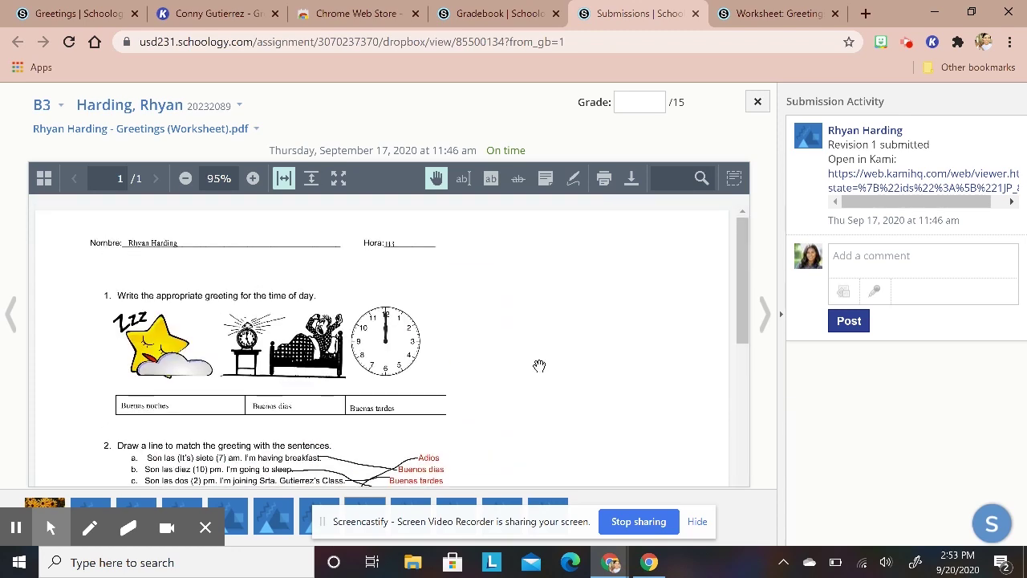
scroll(539, 366, down, 2)
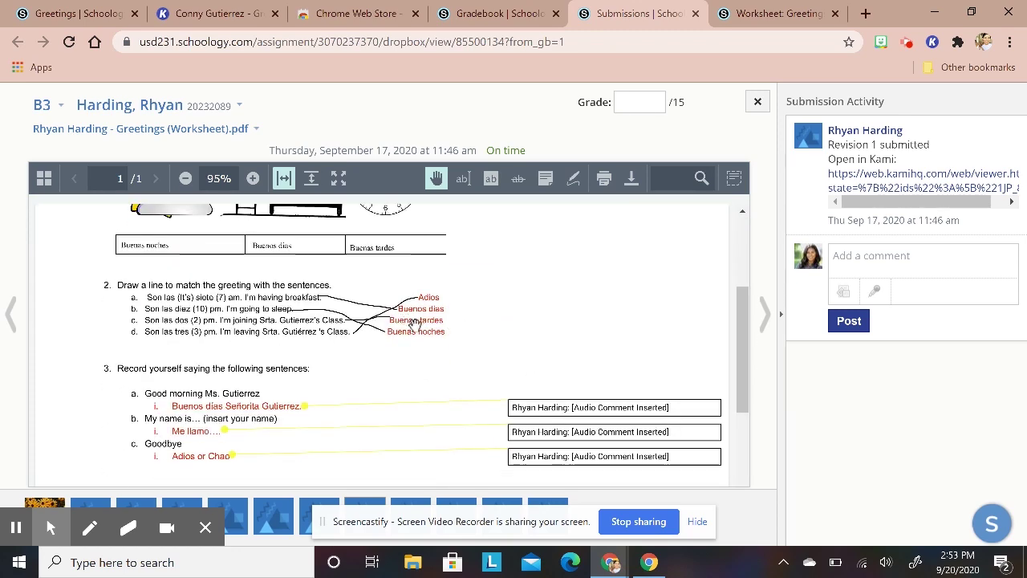
Step: Revisit the Greetings assignment and its blank Kami worksheet, and return to the student's submission in Schoology
click(497, 12)
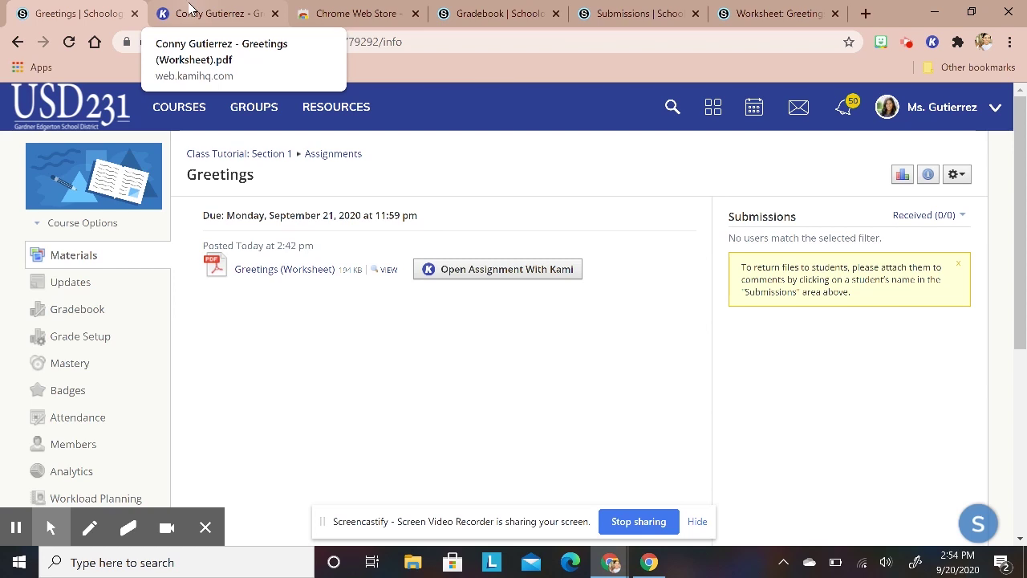
click(193, 13)
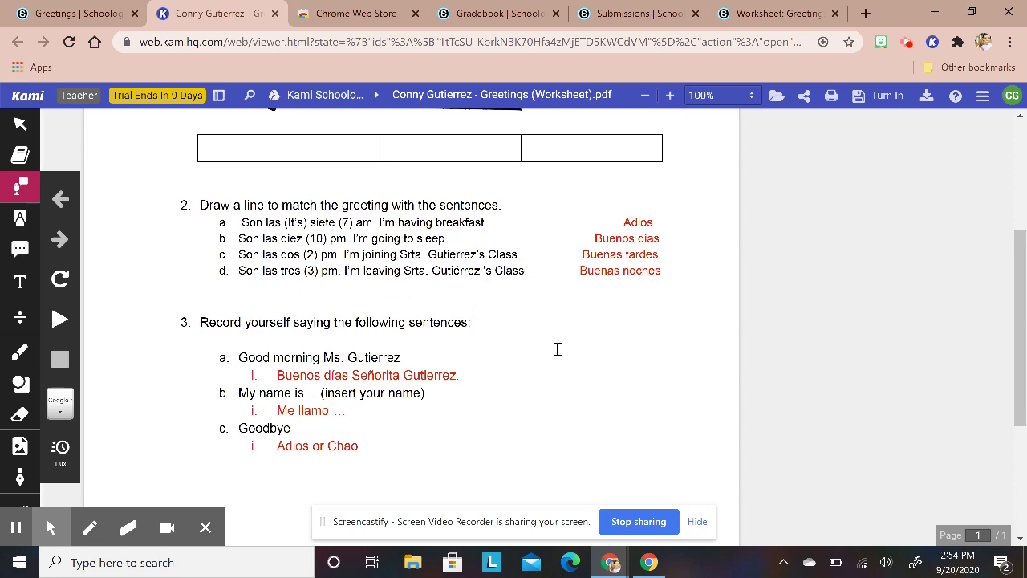
scroll(558, 349, up, 3)
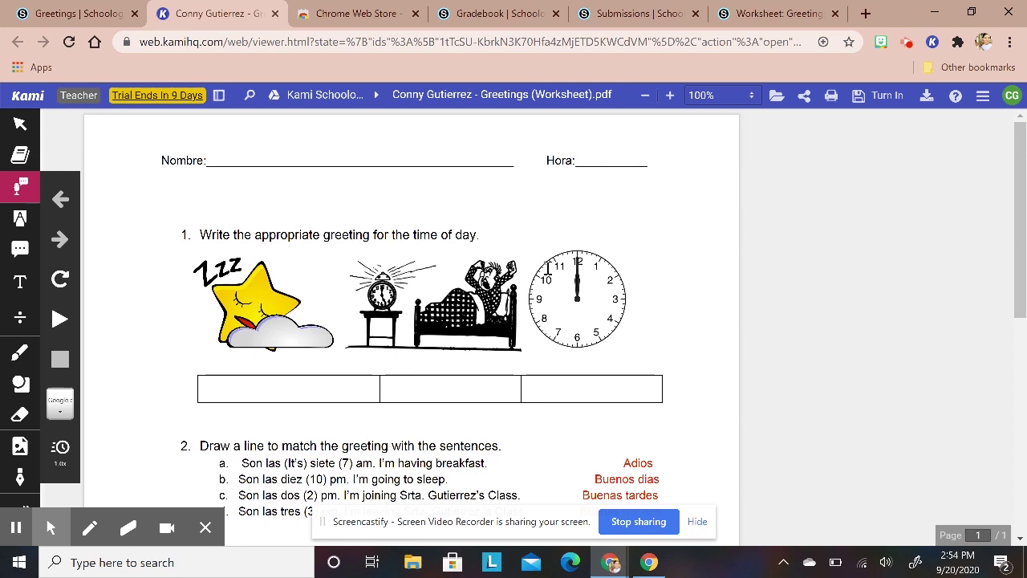
click(53, 14)
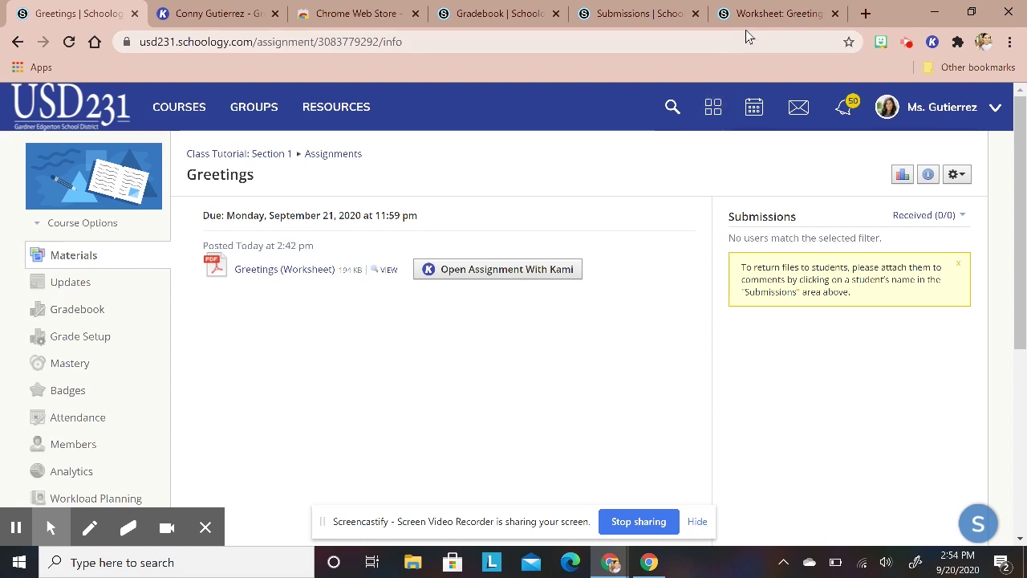
click(782, 14)
click(621, 16)
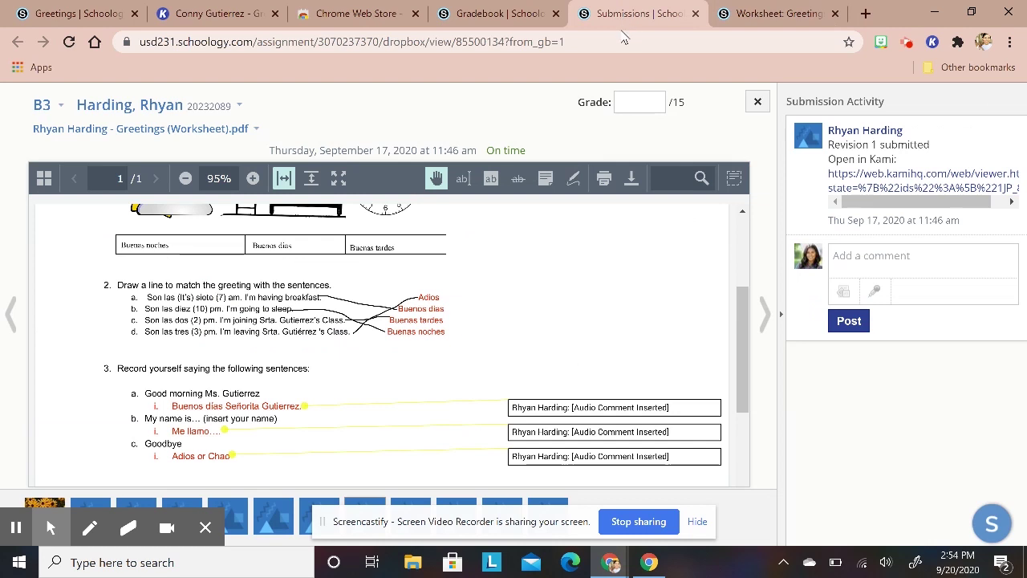